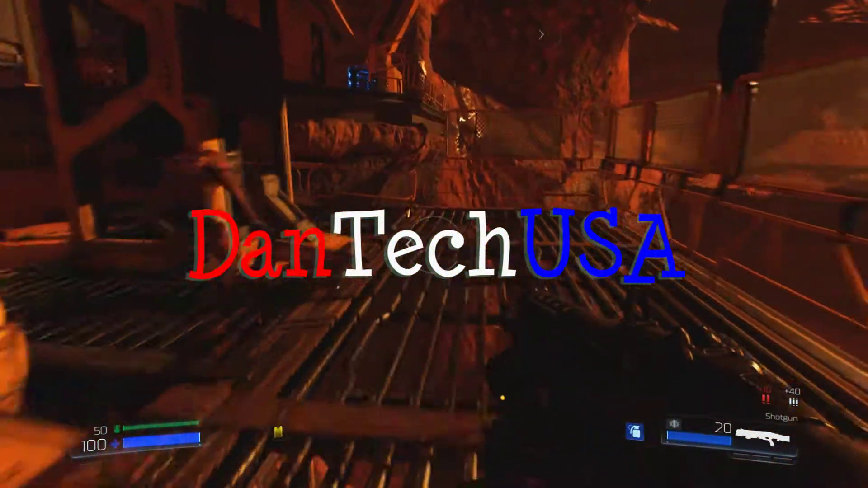
Step: Switch from the Shotgun to the Chainsaw, back to the Shotgun, then to the Pistol
{"action": "key", "text": "1"}
{"action": "key", "text": "q"}
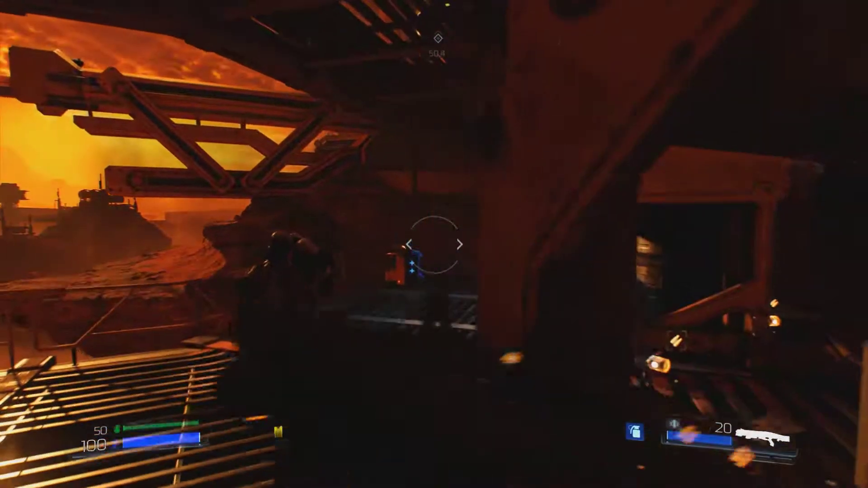
{"action": "key", "text": "1"}
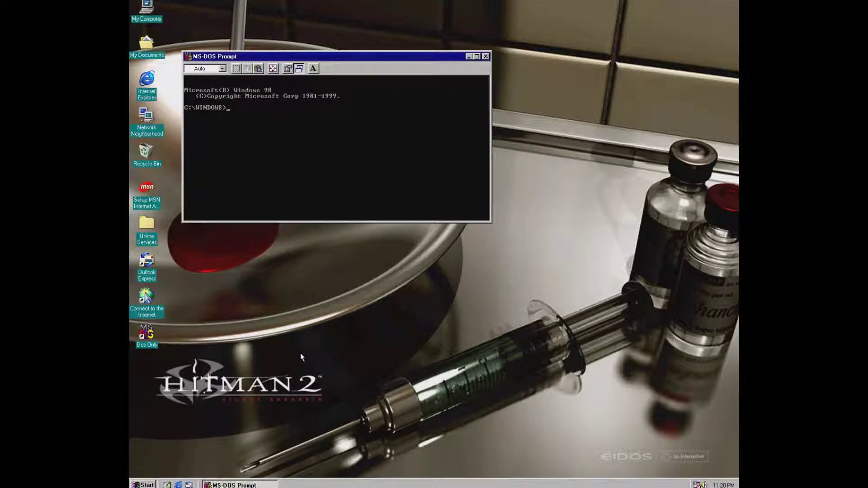
Step: Go to the root of drive C and list it in wide format with dir/w
{"action": "type", "text": "cd\\"}
{"action": "key", "text": "Return"}
{"action": "type", "text": "dir/w"}
{"action": "key", "text": "Return"}
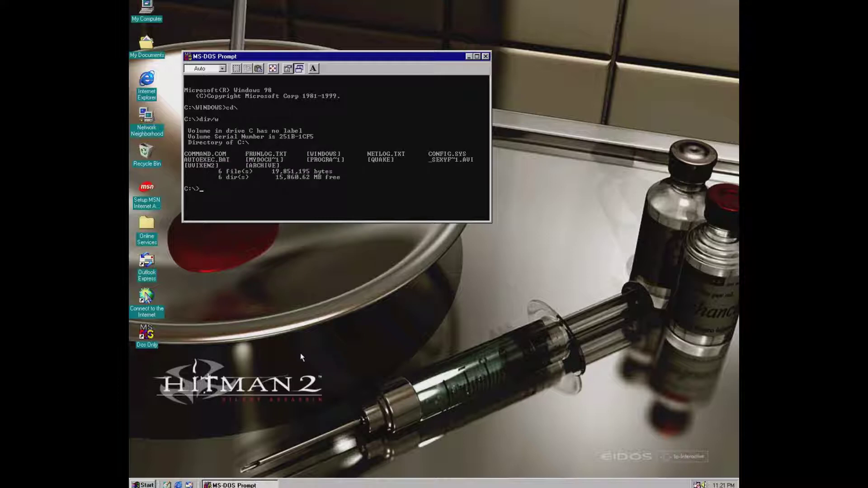
Step: Move into C:\Quake\DRA and run the drgnsrc self-extractor with 'drgnsrc src'
{"action": "type", "text": "cd quake"}
{"action": "key", "text": "Return"}
{"action": "type", "text": "cd dra"}
{"action": "key", "text": "Return"}
{"action": "type", "text": "drgnsrc"}
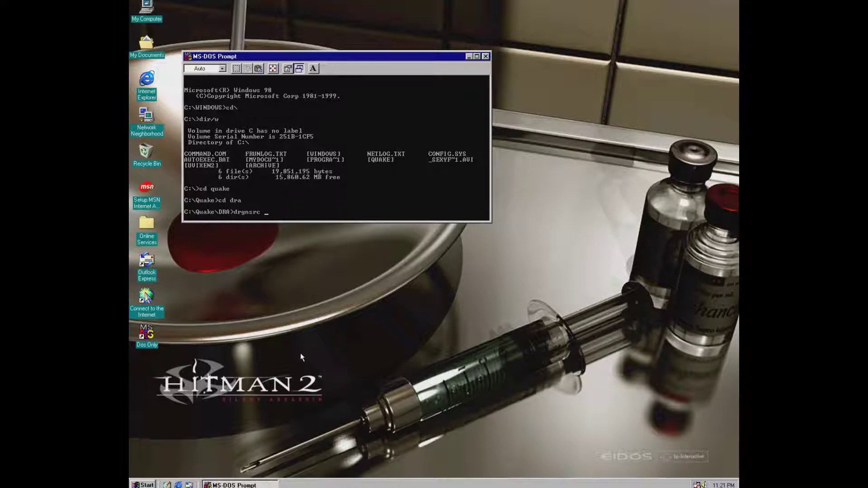
{"action": "type", "text": " src"}
{"action": "key", "text": "Return"}
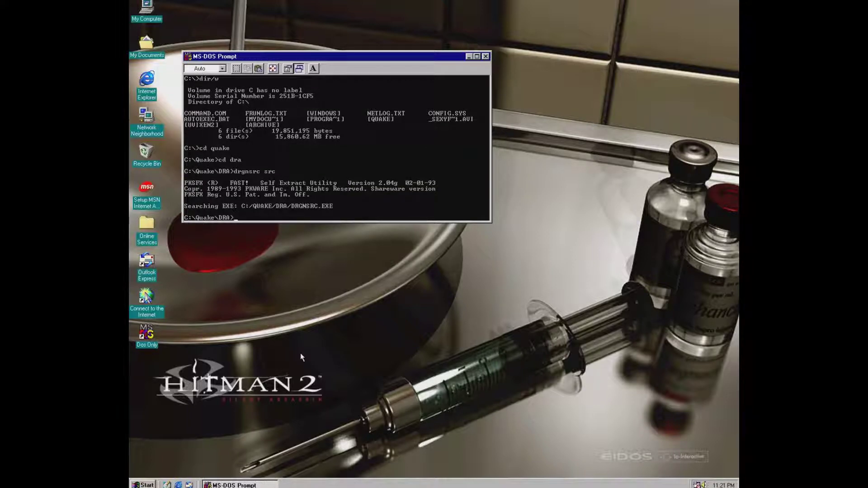
Step: Try entering the src folder, then climb back up two levels to C:\
{"action": "type", "text": "cd src"}
{"action": "key", "text": "Return"}
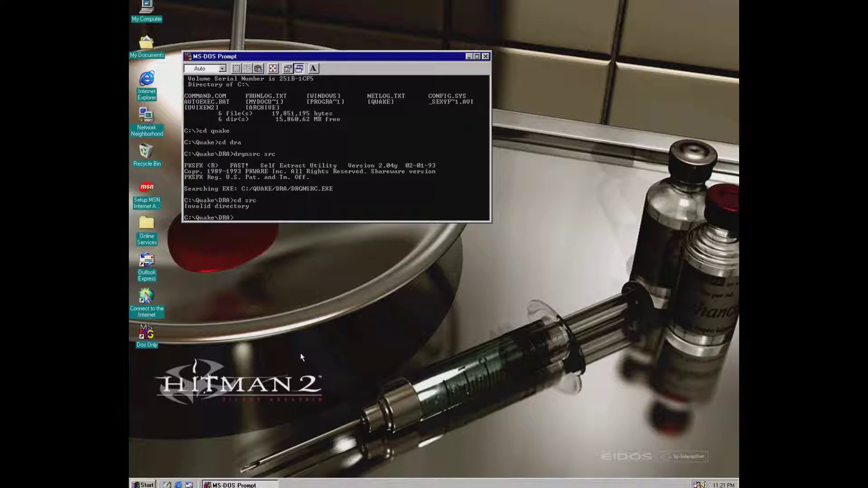
{"action": "type", "text": "cd.."}
{"action": "key", "text": "Return"}
{"action": "type", "text": "cd."}
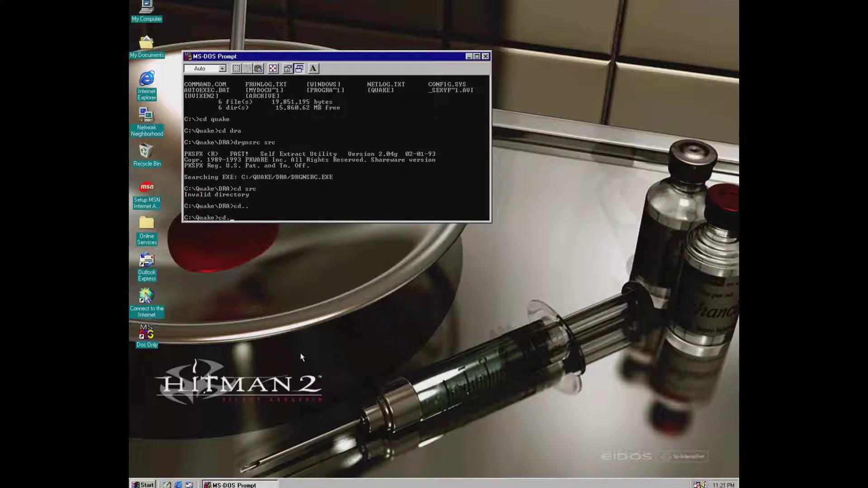
{"action": "type", "text": "."}
{"action": "key", "text": "Return"}
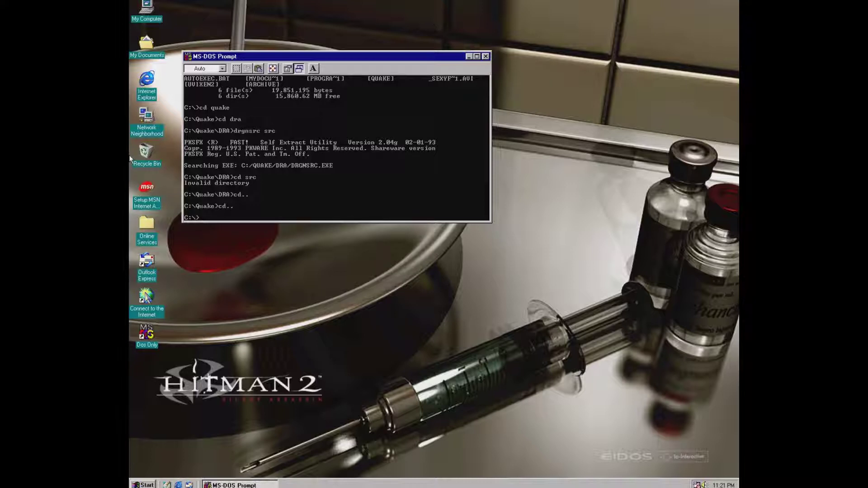
Step: Select then deselect the Recycle Bin, and show then dismiss the tray volume slider
{"action": "left_click", "coordinate": [146, 153]}
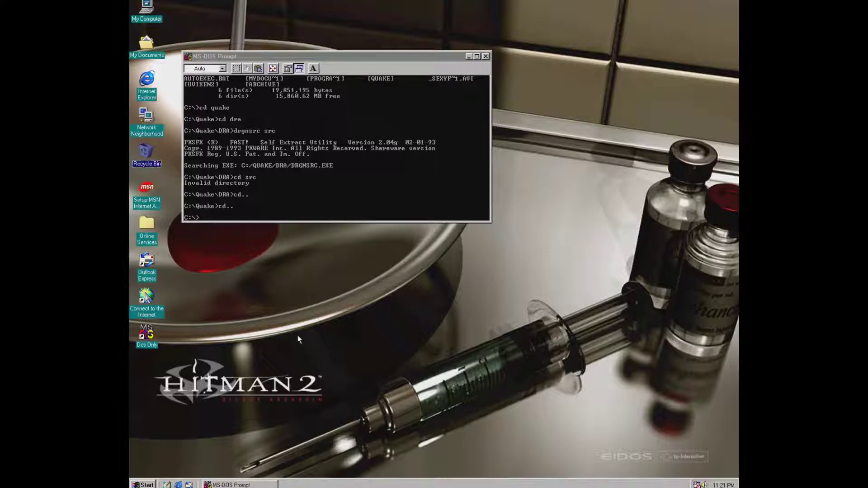
{"action": "left_click", "coordinate": [257, 400]}
{"action": "left_click", "coordinate": [704, 483]}
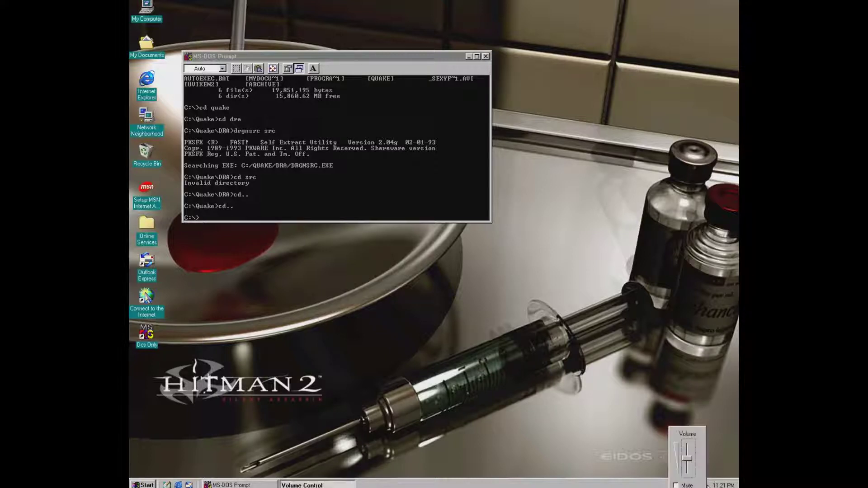
{"action": "left_click", "coordinate": [630, 425]}
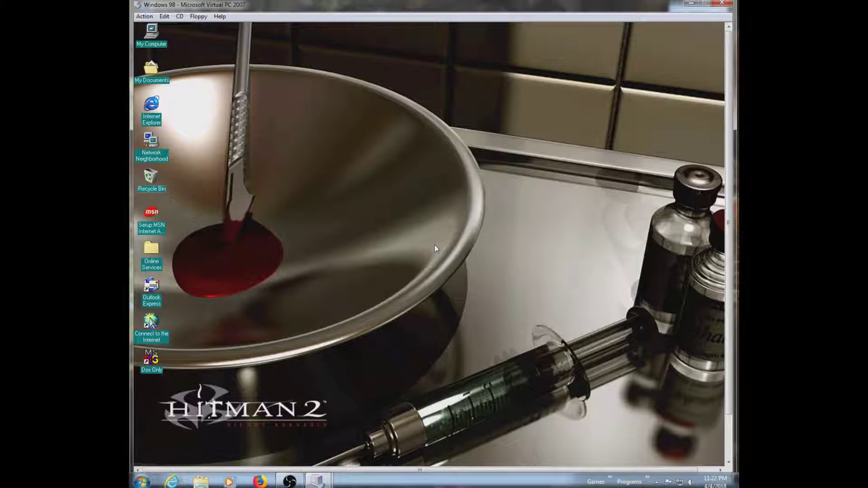
Step: Return the virtual machine to full screen with Right Alt+Enter
{"action": "key", "text": "alt+Return"}
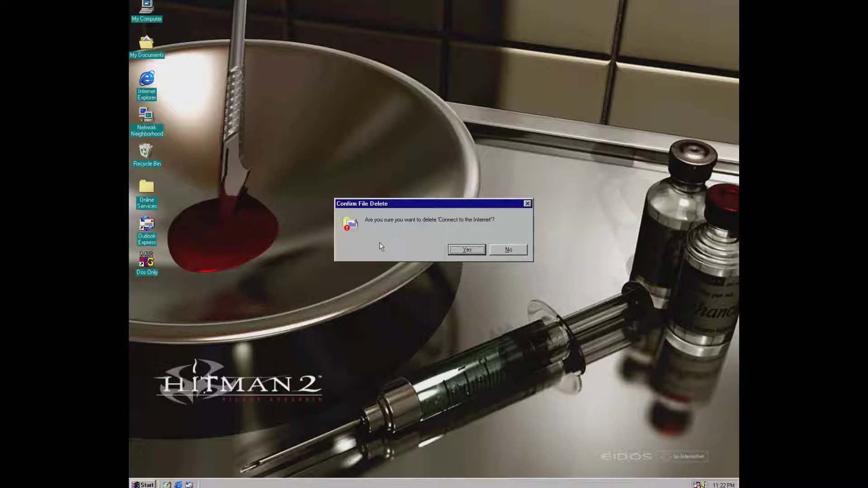
Step: Confirm deleting Connect to the Internet and set the Recycle Bin to not keep deleted files
{"action": "left_click", "coordinate": [477, 251]}
{"action": "right_click", "coordinate": [149, 158]}
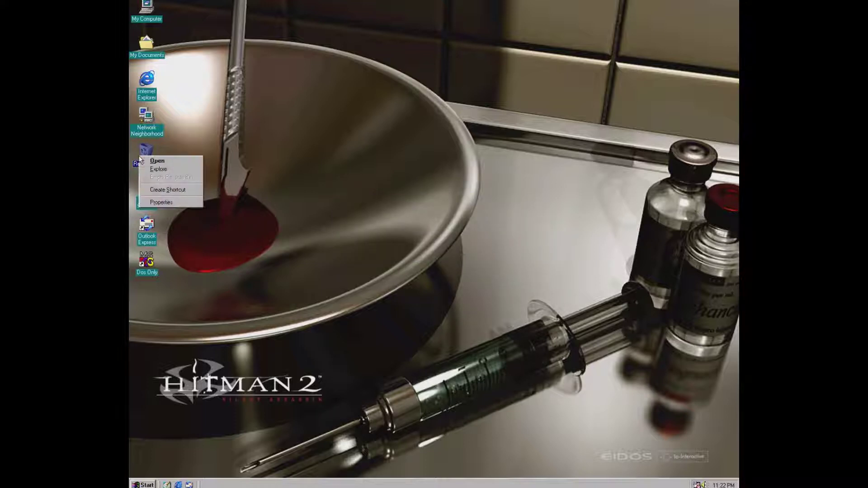
{"action": "left_click", "coordinate": [166, 202]}
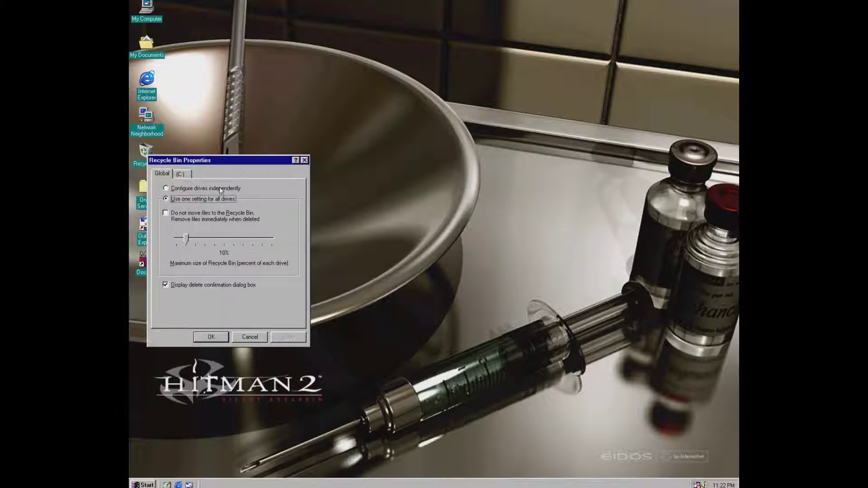
{"action": "left_click", "coordinate": [219, 214]}
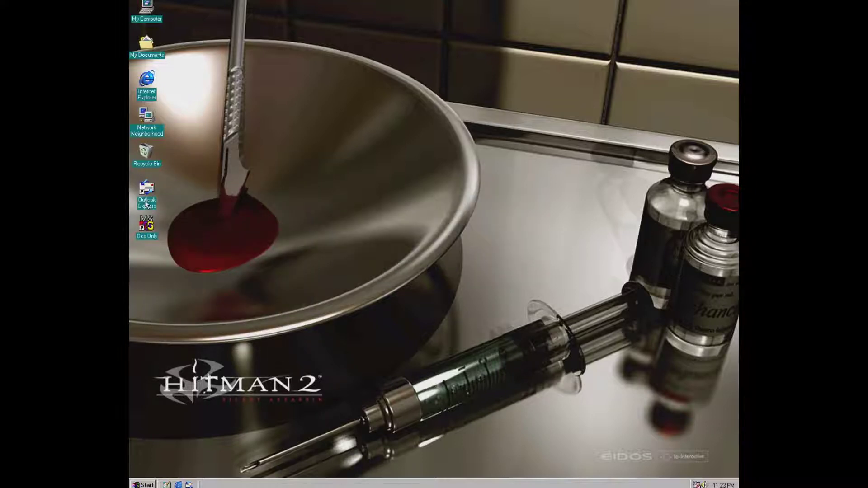
Step: Delete Outlook Express and Online Services, then remove My Documents from the desktop
{"action": "left_click", "coordinate": [145, 203]}
{"action": "key", "text": "Delete"}
{"action": "key", "text": "Return"}
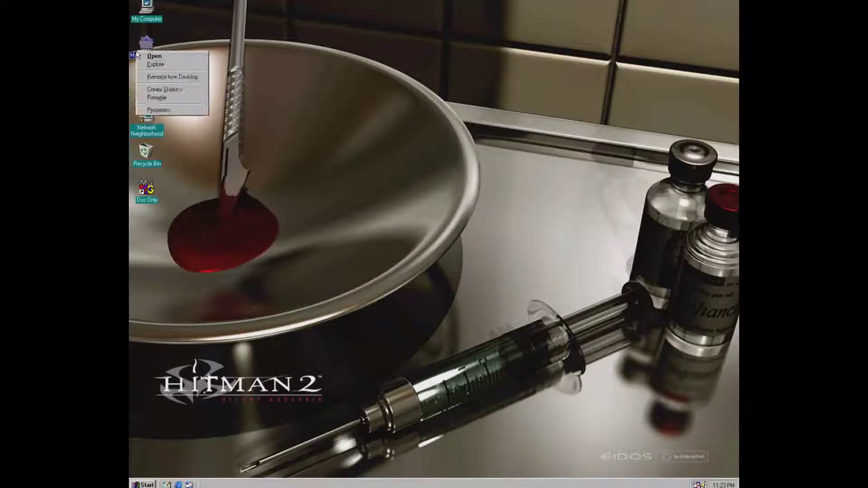
{"action": "left_click", "coordinate": [172, 76]}
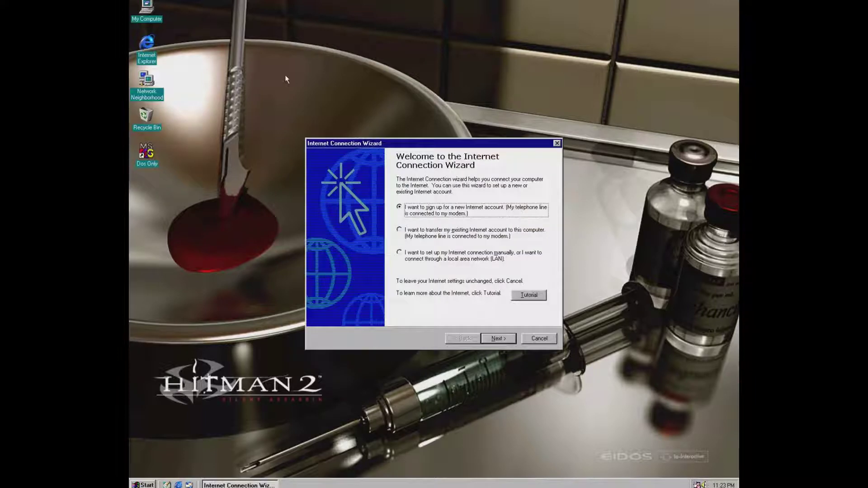
Step: Set up a LAN connection manually, keep the proxy settings, skip the mail account, and finish
{"action": "left_click", "coordinate": [444, 261]}
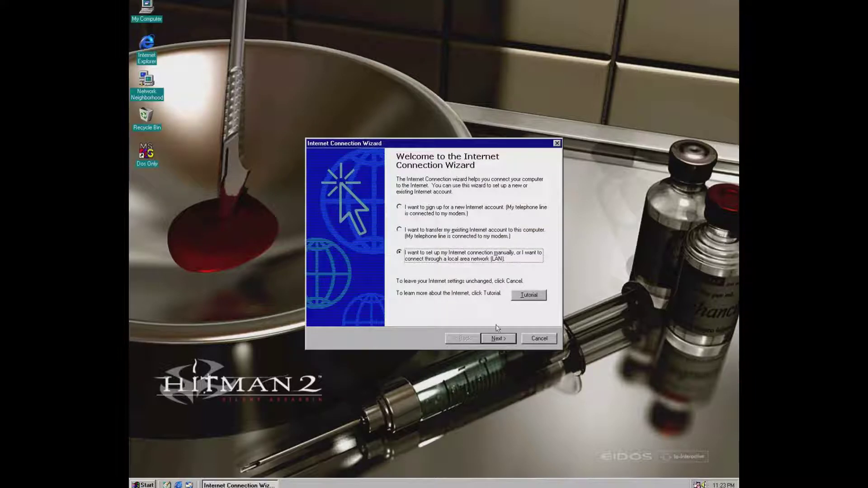
{"action": "left_click", "coordinate": [499, 339]}
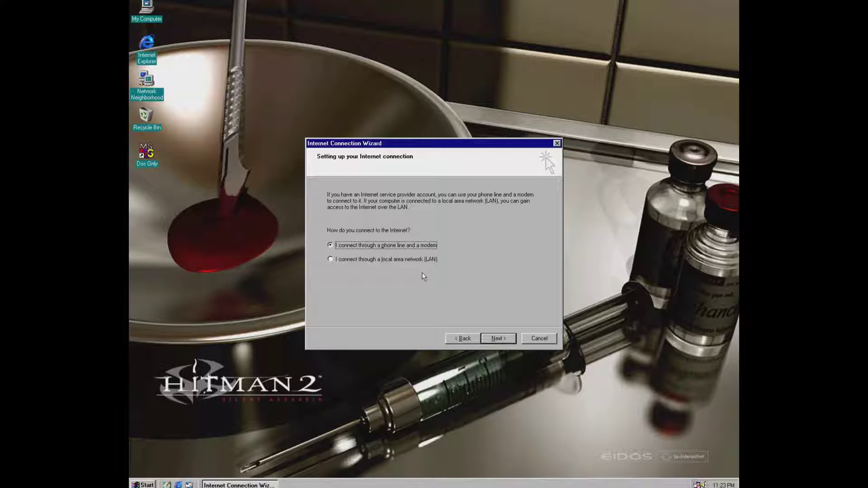
{"action": "left_click", "coordinate": [422, 260]}
{"action": "left_click", "coordinate": [499, 338]}
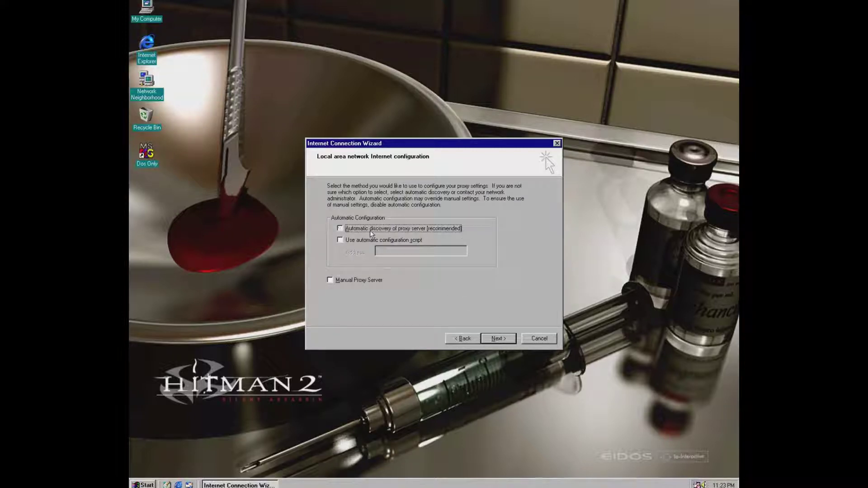
{"action": "left_click", "coordinate": [503, 338]}
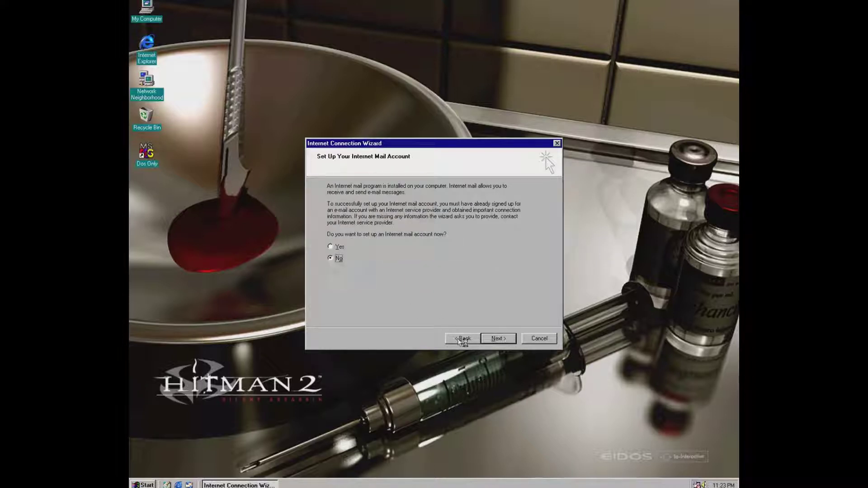
{"action": "left_click", "coordinate": [500, 339]}
{"action": "left_click", "coordinate": [500, 338]}
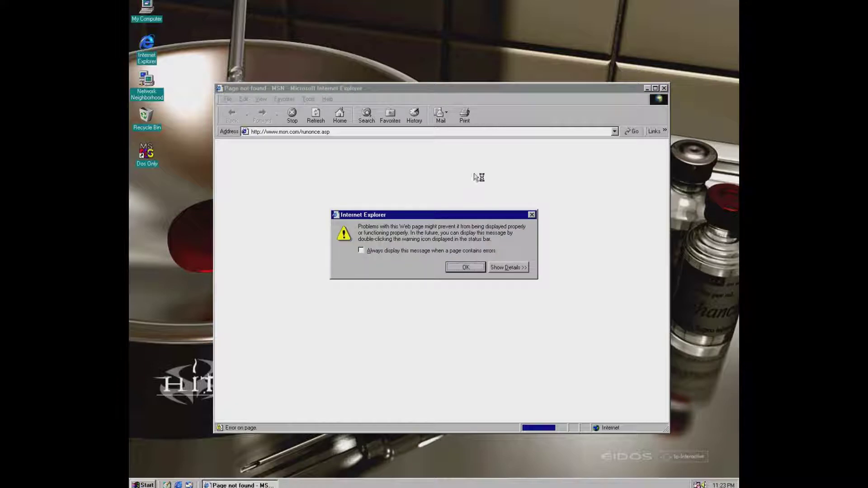
Step: Dismiss the script error and view, then close, the About Internet Explorer version details
{"action": "left_click", "coordinate": [474, 270]}
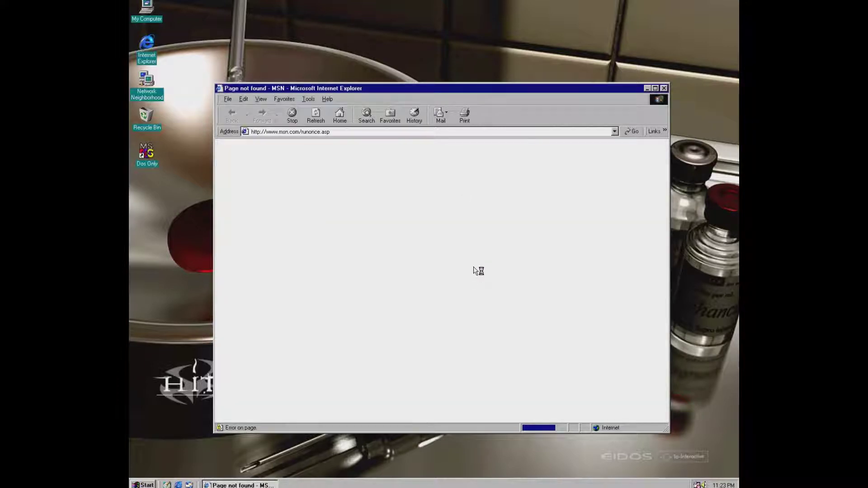
{"action": "left_click", "coordinate": [326, 99]}
{"action": "mouse_move", "coordinate": [308, 99]}
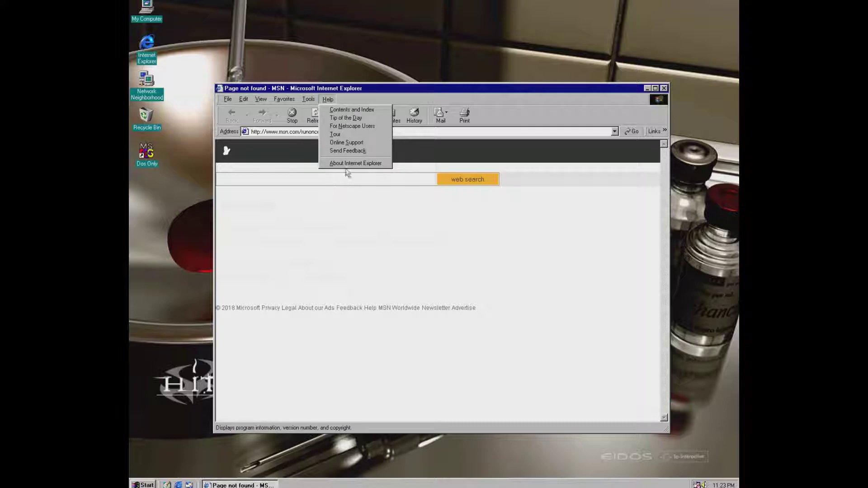
{"action": "left_click", "coordinate": [350, 169]}
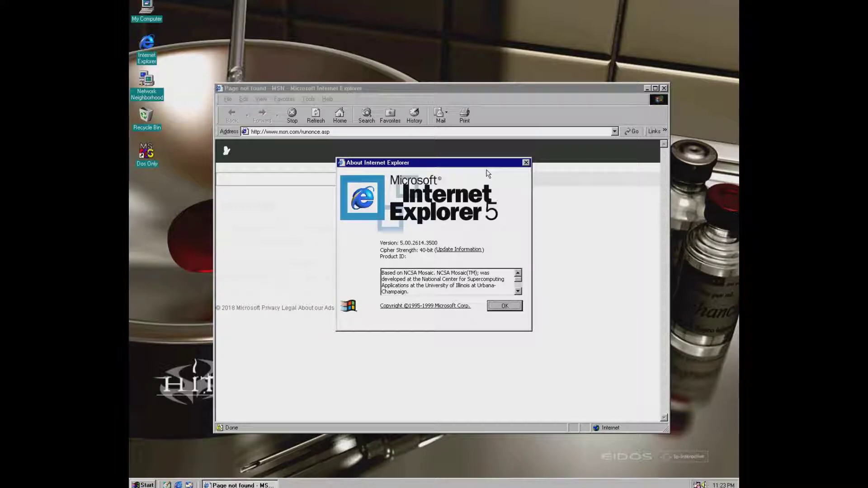
{"action": "left_click", "coordinate": [505, 306]}
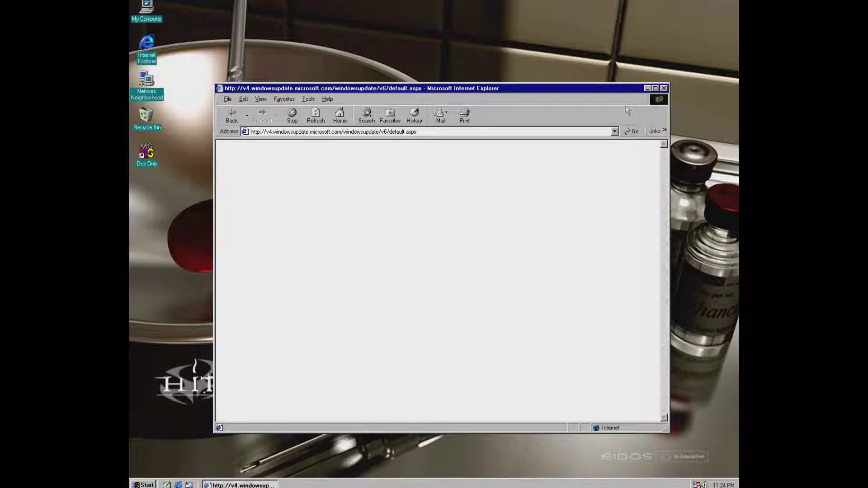
{"action": "left_click", "coordinate": [663, 89]}
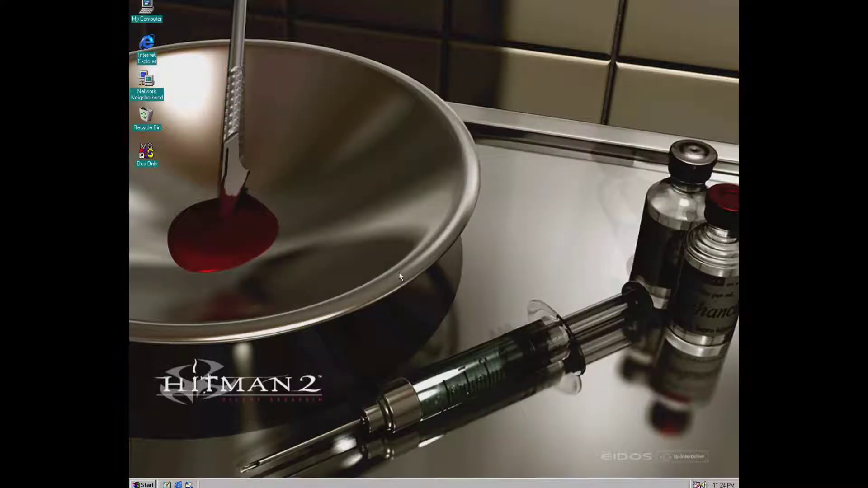
{"action": "double_click", "coordinate": [149, 5]}
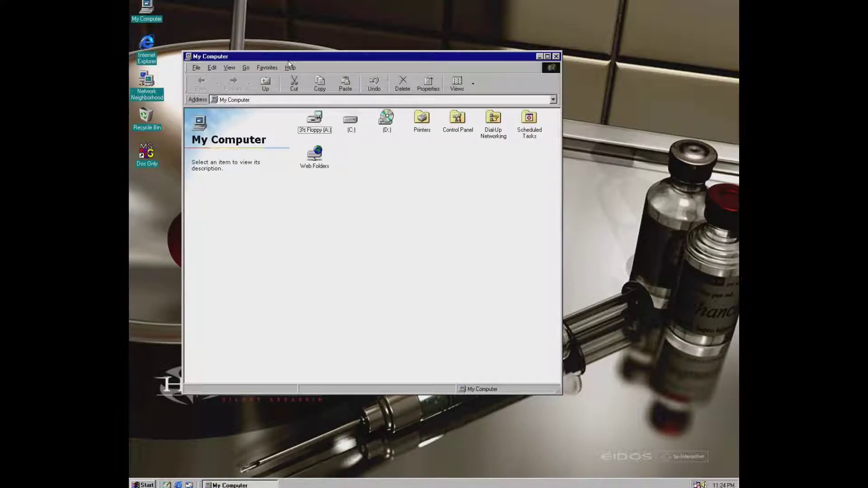
{"action": "left_click_drag", "start_coordinate": [289, 60], "coordinate": [375, 67]}
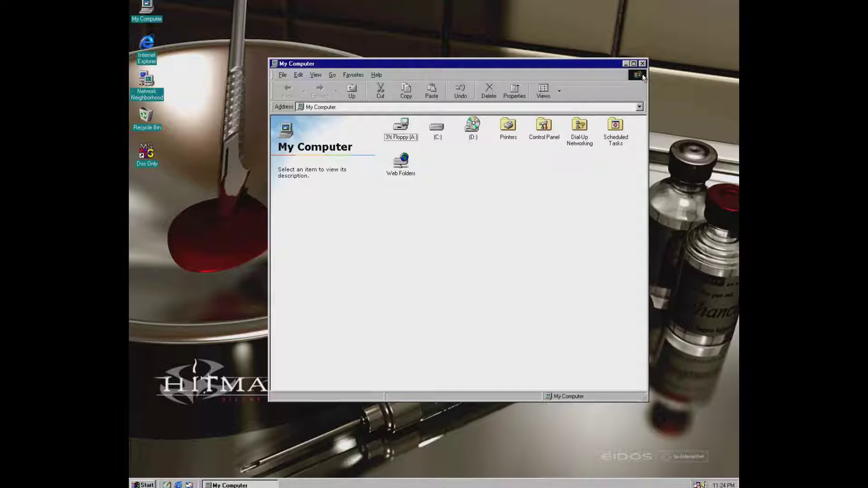
{"action": "left_click", "coordinate": [565, 110]}
{"action": "type", "text": "www.google.com"}
{"action": "key", "text": "Return"}
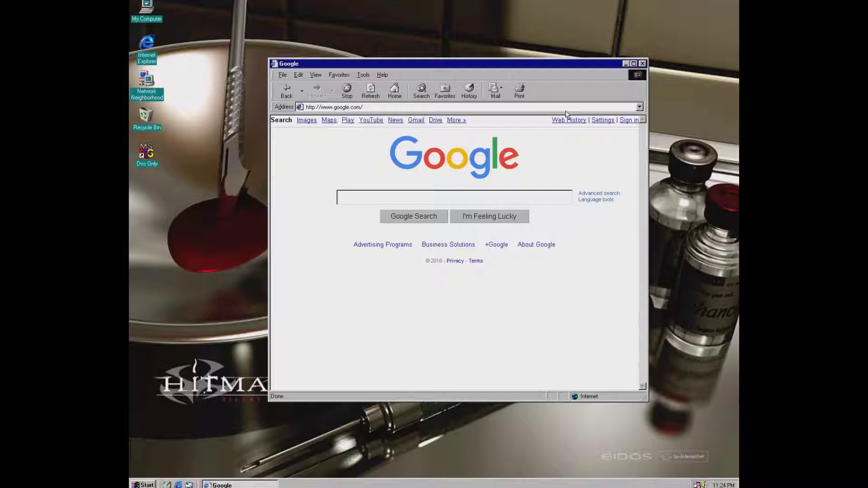
Step: Search Google for 'dantechusa' and allow sending it over the Internet
{"action": "left_click", "coordinate": [456, 203]}
{"action": "type", "text": "dantech"}
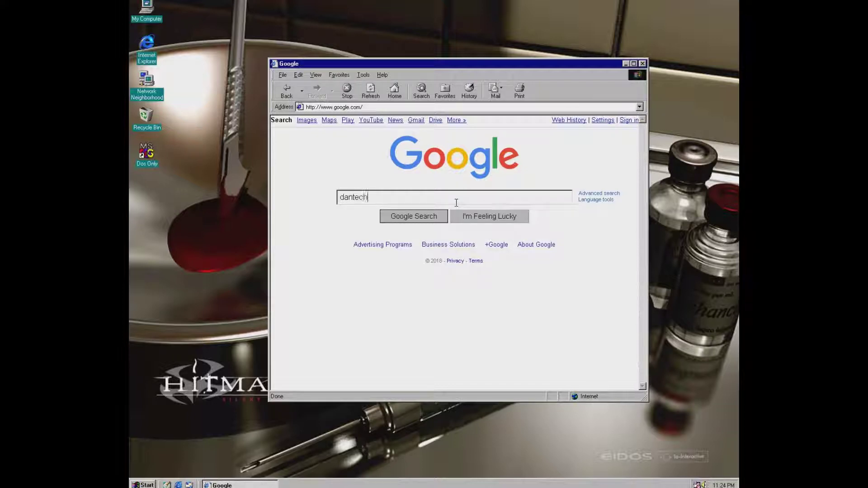
{"action": "type", "text": "usa"}
{"action": "left_click", "coordinate": [424, 222]}
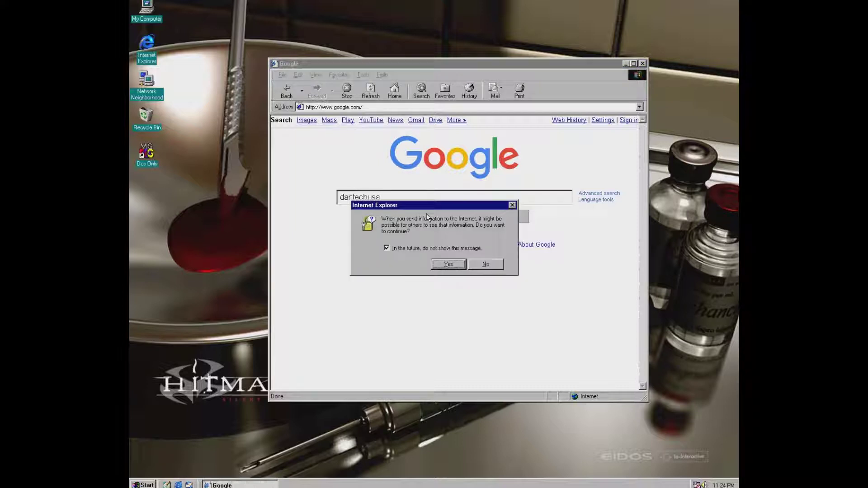
{"action": "left_click", "coordinate": [459, 263]}
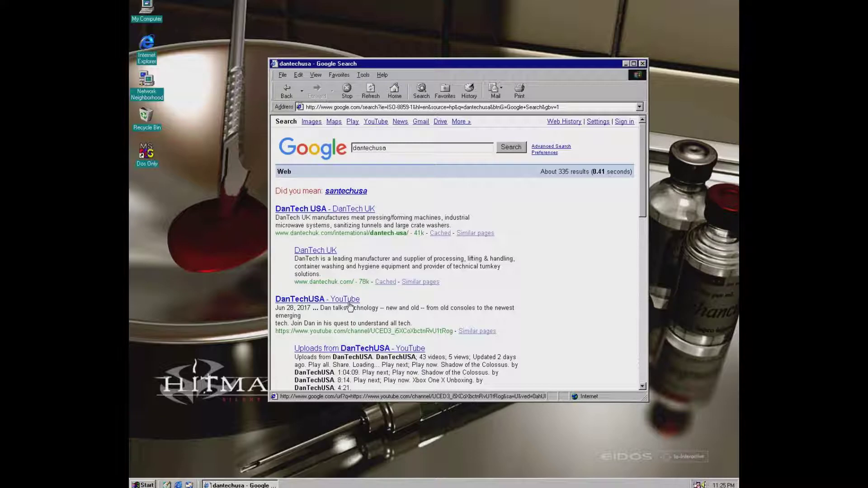
{"action": "scroll", "coordinate": [349, 307], "scroll_direction": "down", "scroll_amount": 3}
{"action": "scroll", "coordinate": [361, 271], "scroll_direction": "up", "scroll_amount": 3}
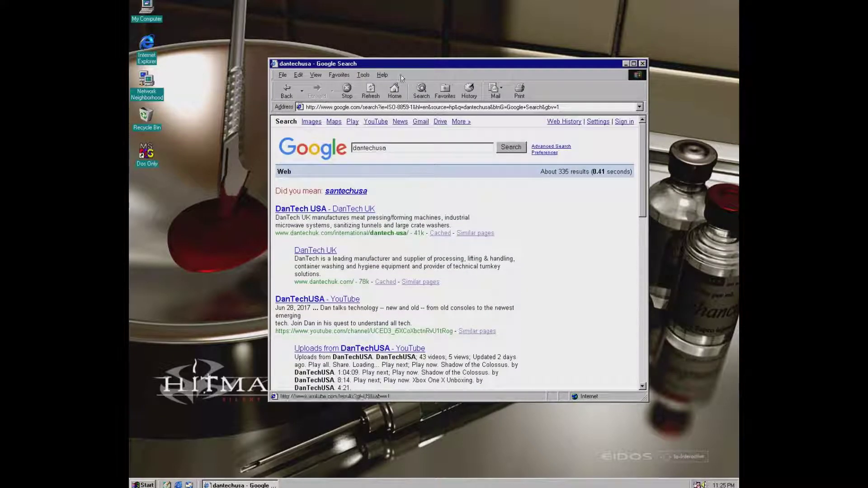
Step: Replace the search with 'pewdiepie', dismiss the AutoComplete prompt, and browse the results
{"action": "left_click_drag", "start_coordinate": [388, 148], "coordinate": [330, 155]}
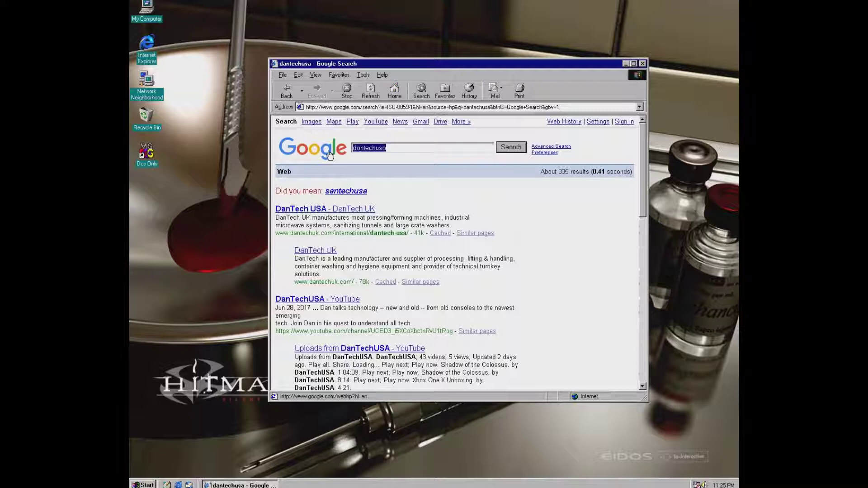
{"action": "type", "text": "pewdiepie"}
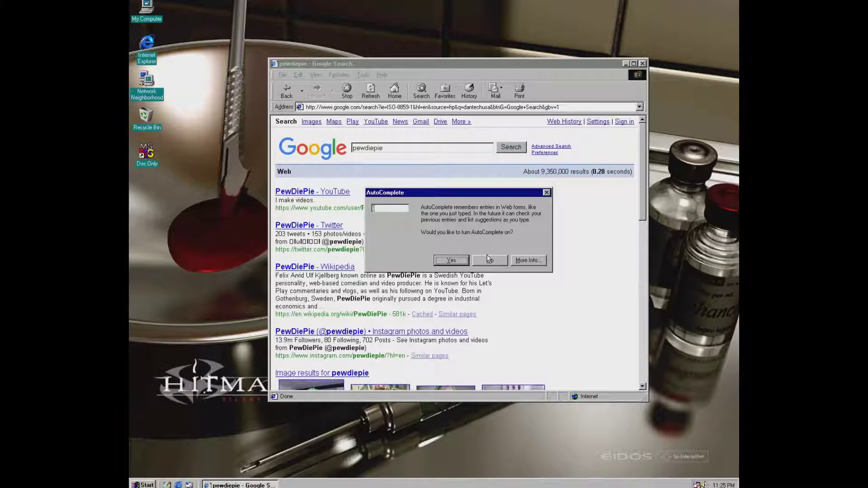
{"action": "type", "text": "8"}
{"action": "left_click", "coordinate": [392, 221]}
{"action": "key", "text": "BackSpace"}
{"action": "key", "text": "BackSpace"}
{"action": "key", "text": "BackSpace"}
{"action": "key", "text": "BackSpace"}
{"action": "key", "text": "BackSpace"}
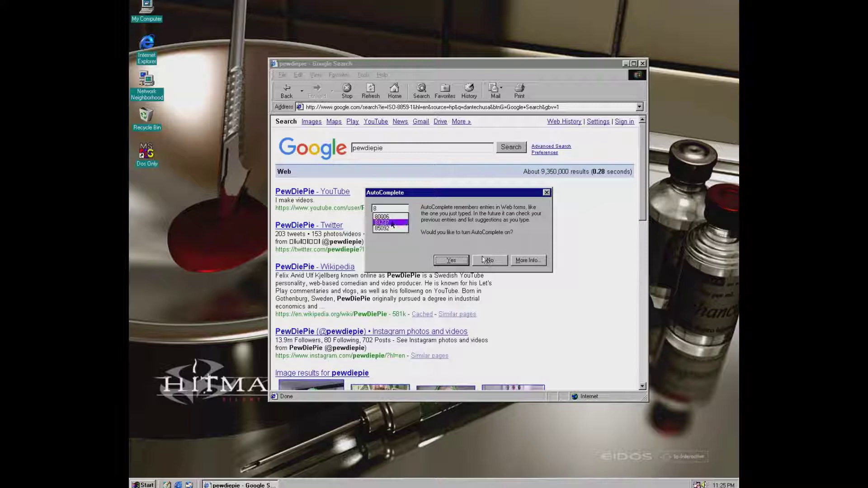
{"action": "left_click", "coordinate": [449, 260]}
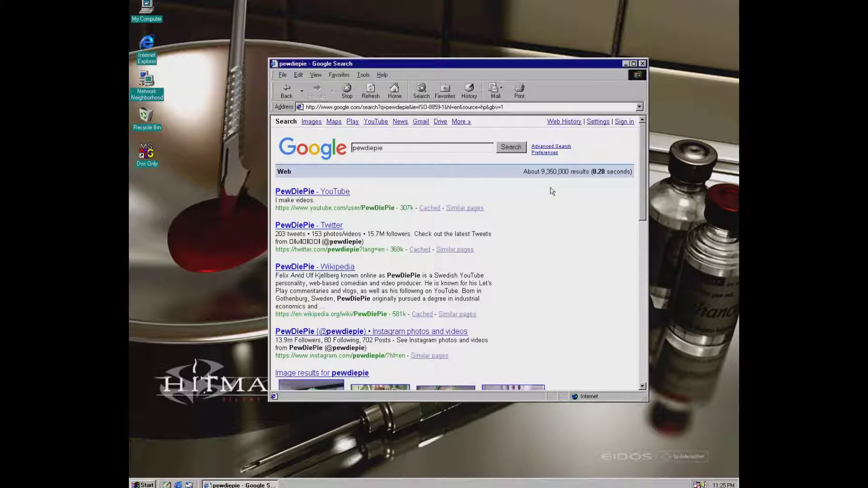
{"action": "scroll", "coordinate": [532, 260], "scroll_direction": "down", "scroll_amount": 2}
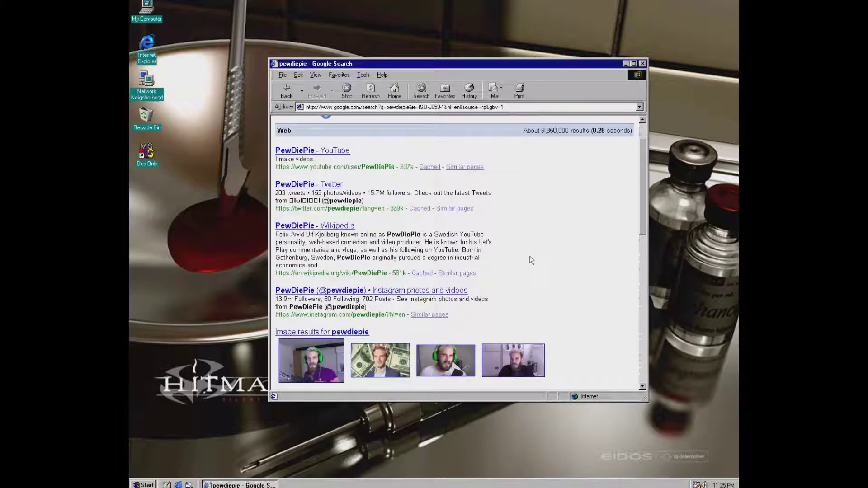
{"action": "scroll", "coordinate": [566, 213], "scroll_direction": "up", "scroll_amount": 2}
{"action": "scroll", "coordinate": [566, 213], "scroll_direction": "down", "scroll_amount": 20}
{"action": "scroll", "coordinate": [567, 215], "scroll_direction": "up", "scroll_amount": 10}
{"action": "scroll", "coordinate": [566, 215], "scroll_direction": "up", "scroll_amount": 6}
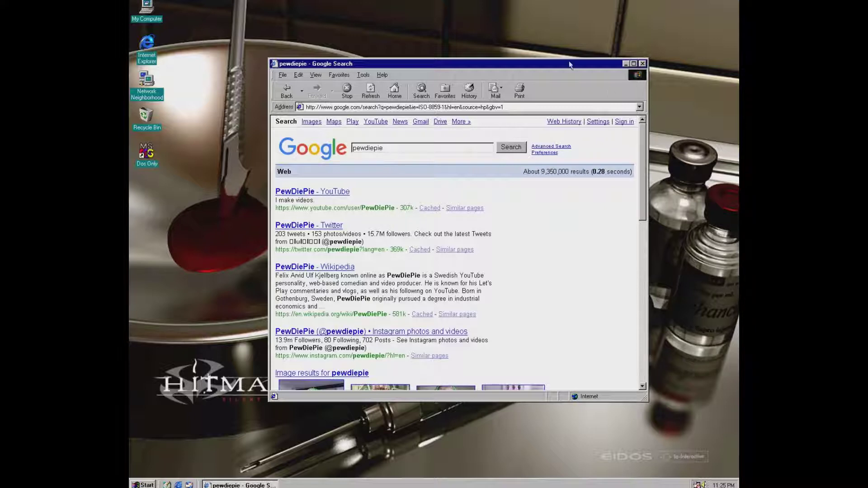
{"action": "left_click", "coordinate": [527, 108]}
{"action": "type", "text": "www.mice"}
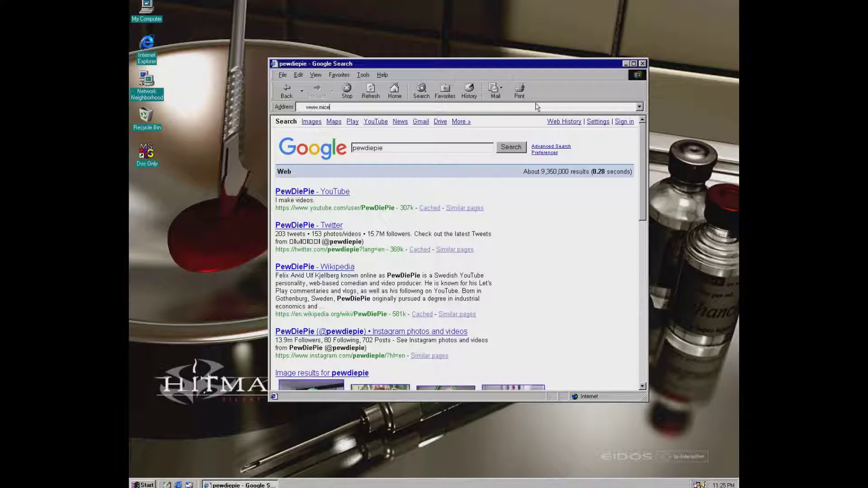
{"action": "key", "text": "BackSpace"}
{"action": "type", "text": "rosoft.com"}
{"action": "key", "text": "Return"}
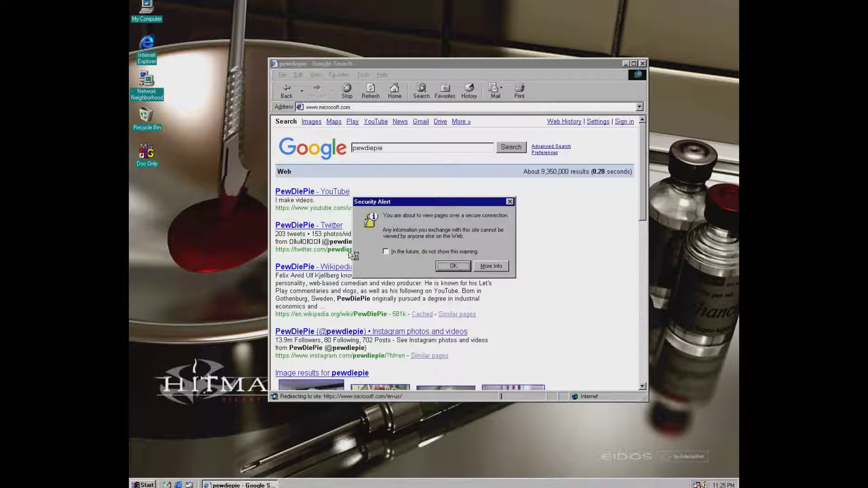
{"action": "left_click", "coordinate": [447, 266]}
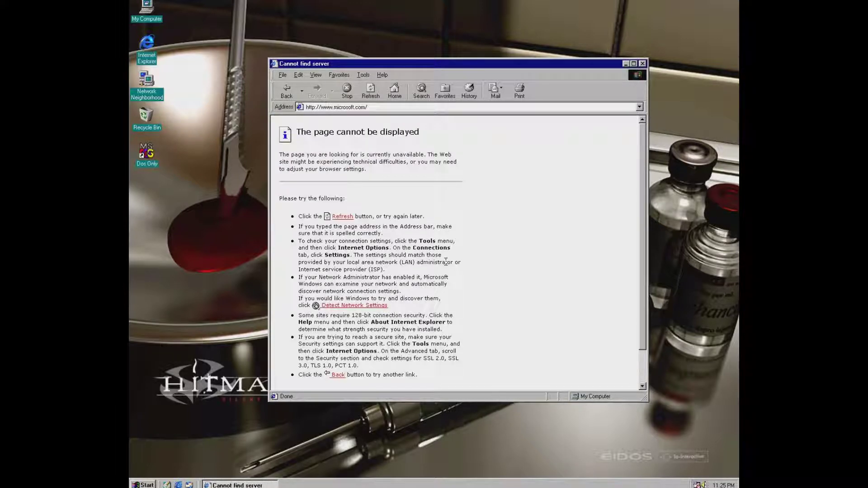
{"action": "left_click", "coordinate": [427, 107]}
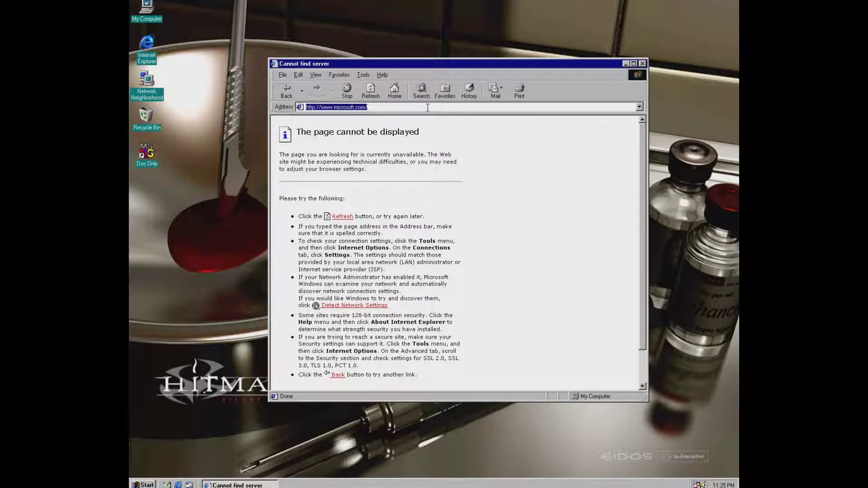
{"action": "type", "text": "www.apple"}
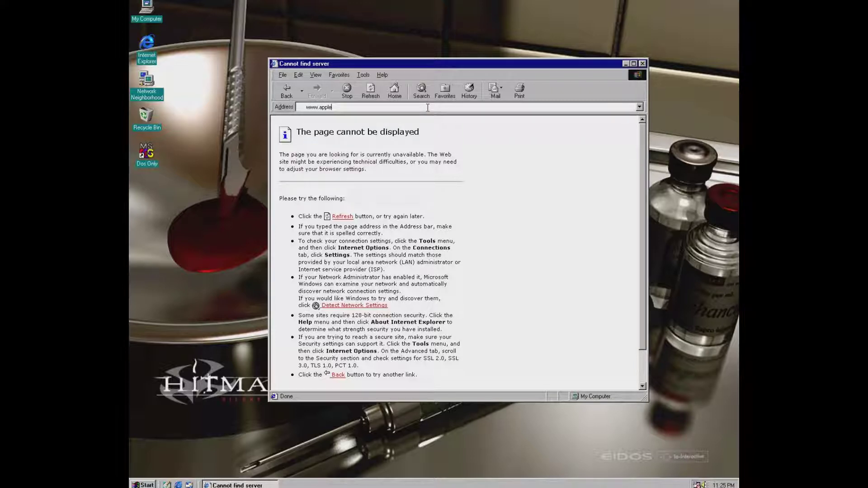
{"action": "type", "text": ".com"}
{"action": "key", "text": "Return"}
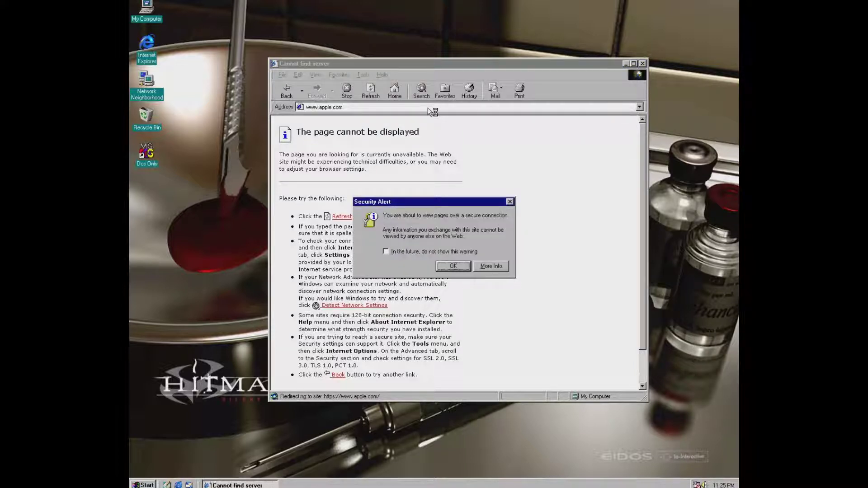
{"action": "left_click", "coordinate": [454, 265]}
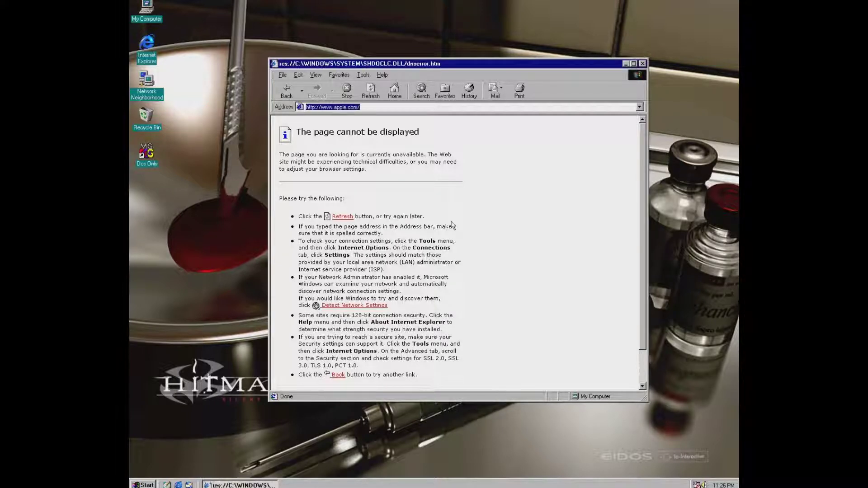
{"action": "left_click", "coordinate": [409, 107]}
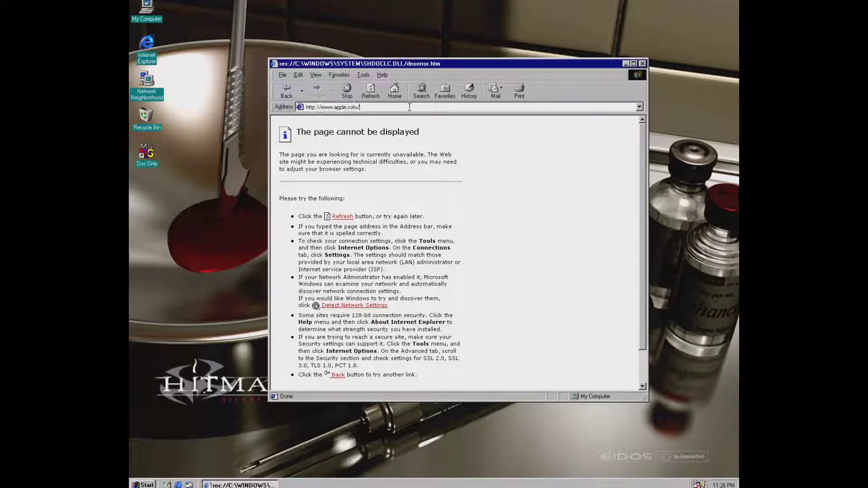
{"action": "double_click", "coordinate": [409, 107]}
{"action": "type", "text": "ww"}
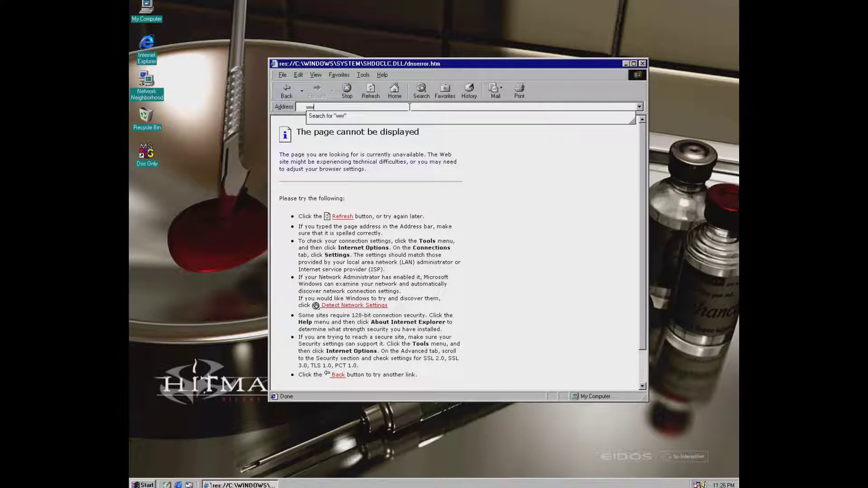
{"action": "type", "text": "w.youtube.com"}
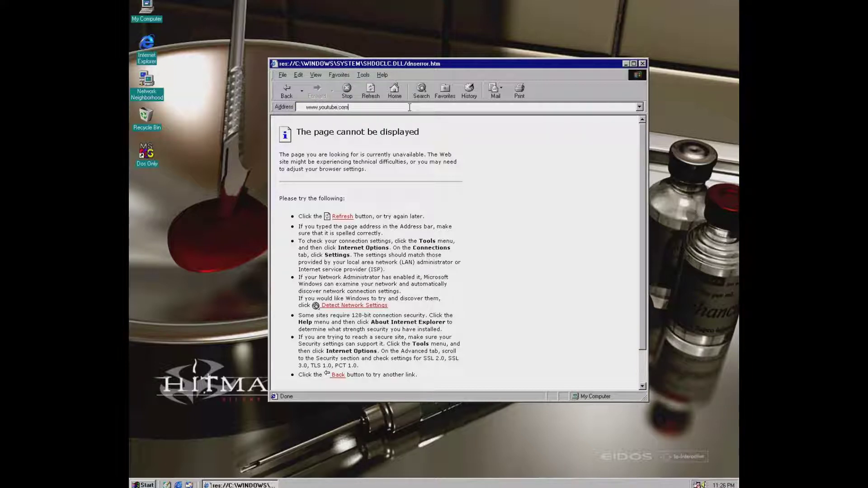
{"action": "key", "text": "Return"}
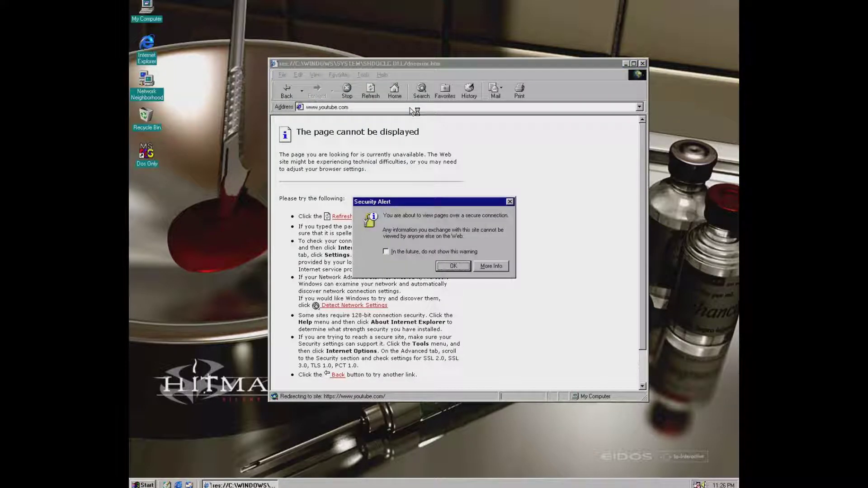
{"action": "key", "text": "Return"}
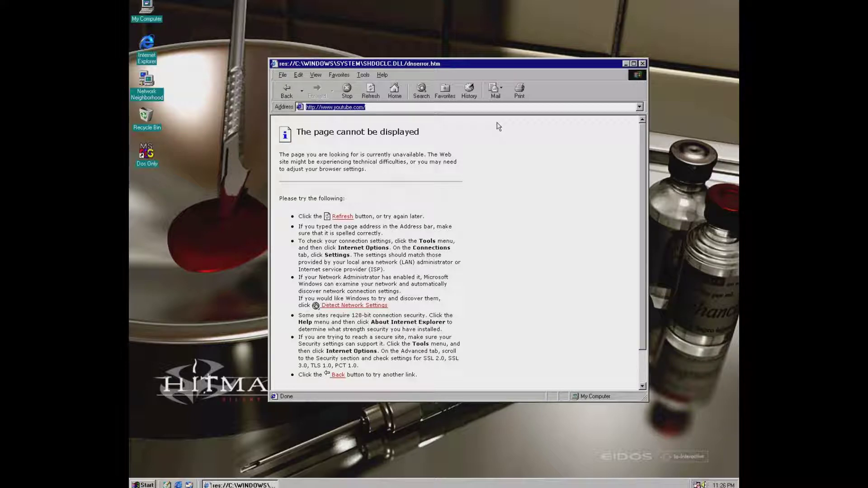
{"action": "type", "text": "www."}
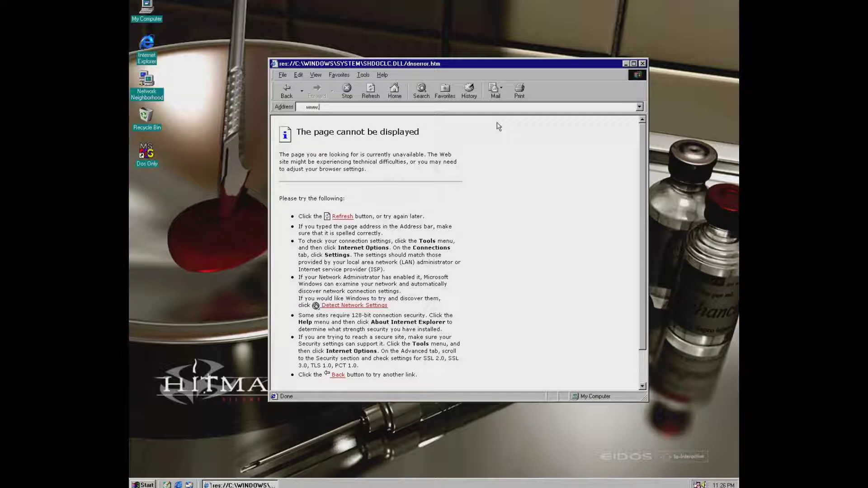
Step: Load google.com from the Address bar in Internet Explorer
{"action": "type", "text": "google."}
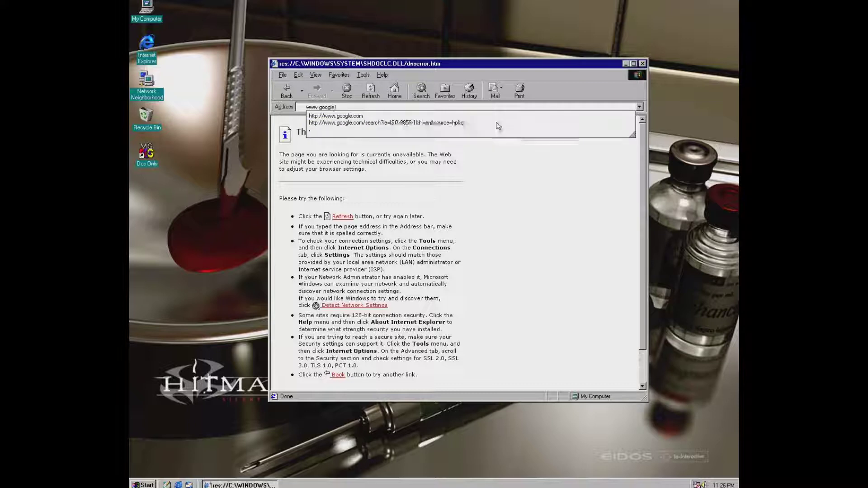
{"action": "type", "text": "com"}
{"action": "key", "text": "Return"}
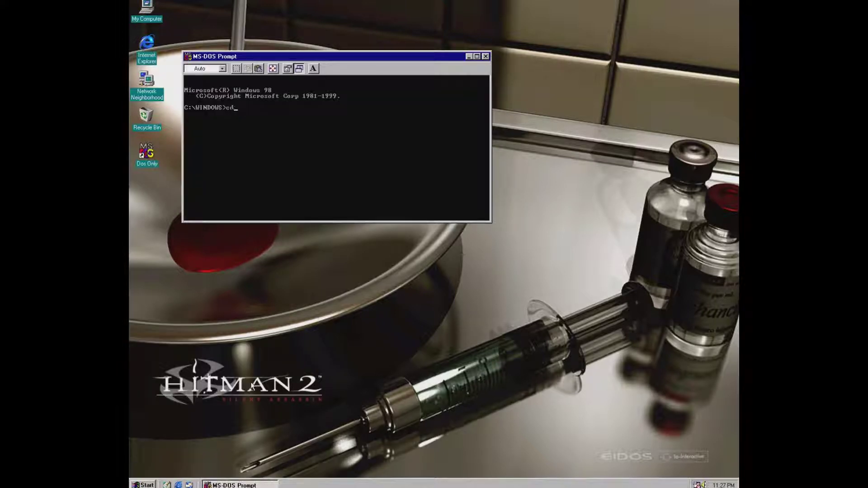
Step: Change directory to C:\Quake, then into QUEST\QC
{"action": "type", "text": "\\quake"}
{"action": "key", "text": "Return"}
{"action": "type", "text": "cd\\quest\\qc"}
{"action": "key", "text": "Return"}
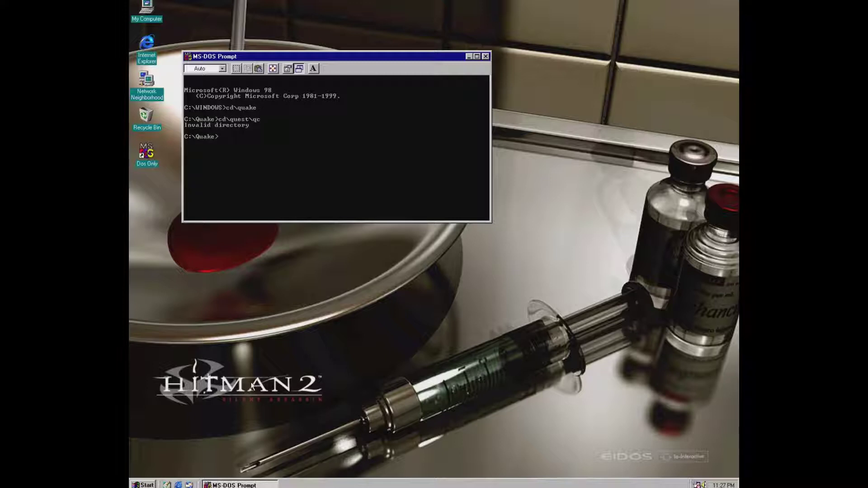
{"action": "type", "text": "cd quest\\qc"}
{"action": "key", "text": "Return"}
Step: Launch EDIT and exit it twice, then type the command 'edit hack.qv'
{"action": "type", "text": "edit"}
{"action": "key", "text": "Return"}
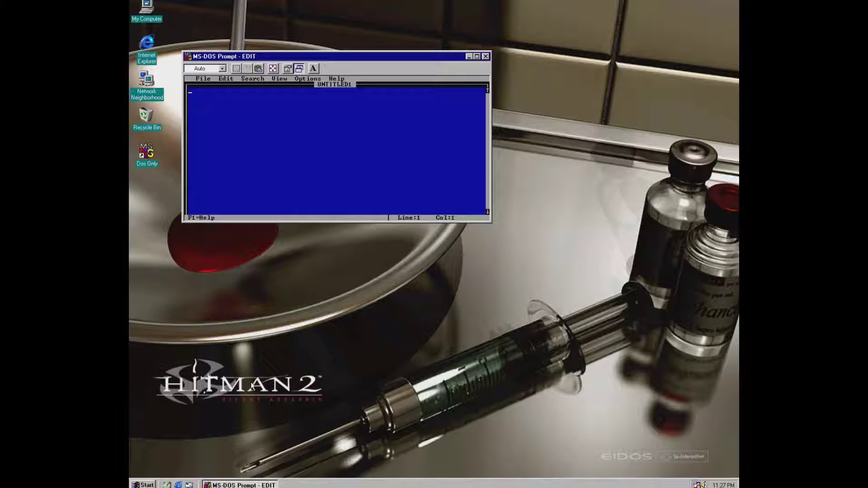
{"action": "key", "text": "alt+f"}
{"action": "key", "text": "Up"}
{"action": "key", "text": "Return"}
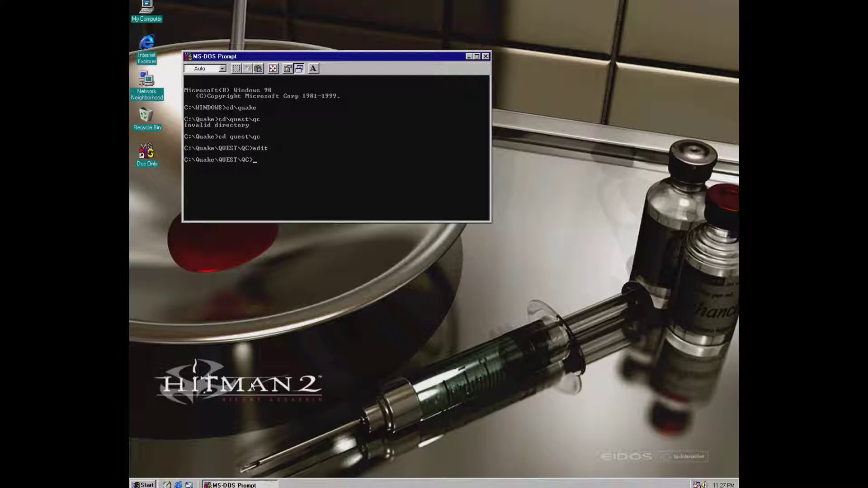
{"action": "type", "text": "edit"}
{"action": "key", "text": "Return"}
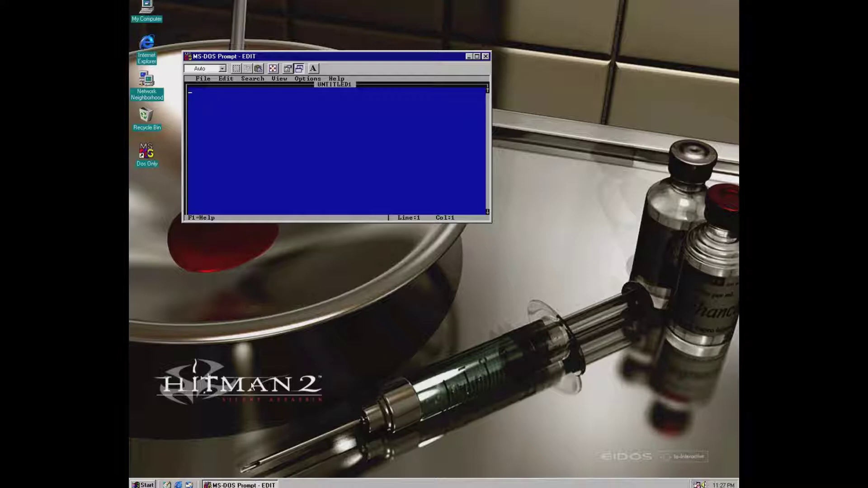
{"action": "key", "text": "alt+f"}
{"action": "type", "text": "x"}
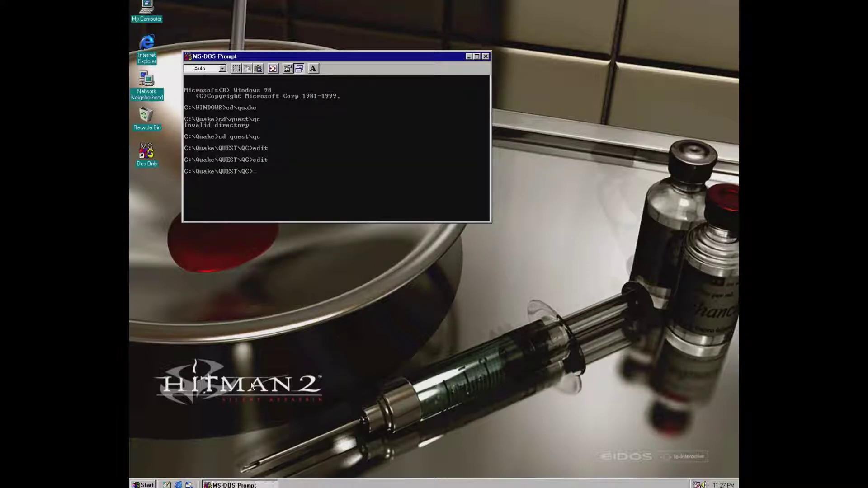
{"action": "type", "text": "edit hack.qv"}
Step: Open HACK.QC in the editor, read down through the dragon code, and enlarge the DOS window
{"action": "key", "text": "Return"}
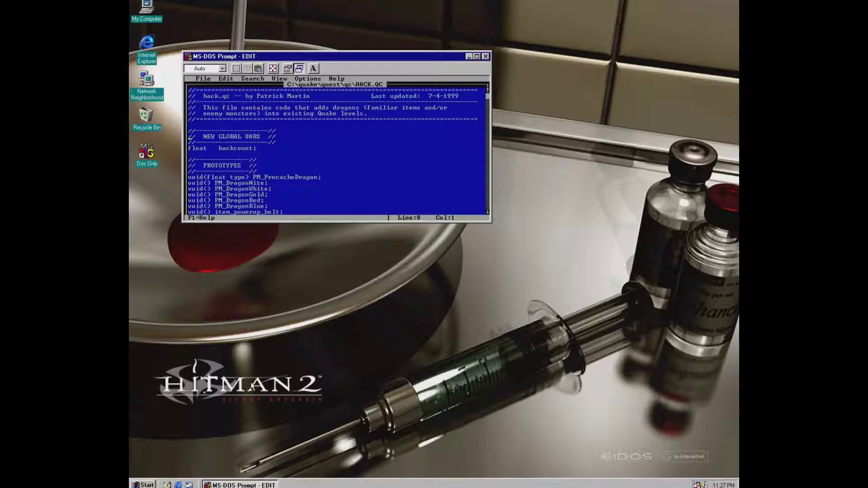
{"action": "key", "text": "Down"}
{"action": "key", "text": "Down"}
{"action": "key", "text": "Down"}
{"action": "key", "text": "Down"}
{"action": "key", "text": "Down"}
{"action": "key", "text": "Down"}
{"action": "key", "text": "Down"}
{"action": "key", "text": "Down"}
{"action": "key", "text": "Down"}
{"action": "key", "text": "Down"}
{"action": "key", "text": "Down"}
{"action": "key", "text": "Down"}
{"action": "key", "text": "Down"}
{"action": "key", "text": "Down"}
{"action": "key", "text": "Down"}
{"action": "key", "text": "Down"}
{"action": "key", "text": "Down"}
{"action": "key", "text": "Down"}
{"action": "key", "text": "Down"}
{"action": "key", "text": "Down"}
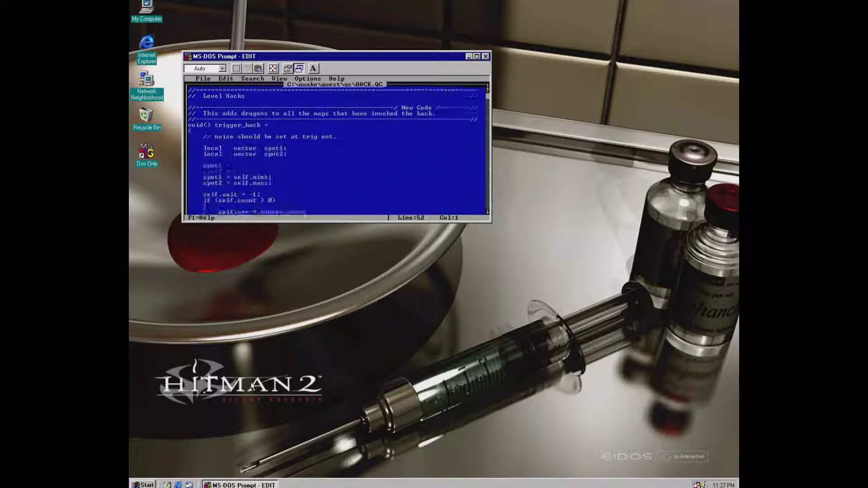
{"action": "key", "text": "Down"}
{"action": "key", "text": "Down"}
{"action": "key", "text": "Down"}
{"action": "key", "text": "Down"}
{"action": "key", "text": "Down"}
{"action": "key", "text": "Down"}
{"action": "key", "text": "Down"}
{"action": "key", "text": "Down"}
{"action": "key", "text": "Down"}
{"action": "key", "text": "Down"}
{"action": "key", "text": "Down"}
{"action": "key", "text": "Down"}
{"action": "key", "text": "Down"}
{"action": "key", "text": "Down"}
{"action": "key", "text": "Down"}
{"action": "key", "text": "Down"}
{"action": "key", "text": "Down"}
{"action": "key", "text": "Down"}
{"action": "key", "text": "Down"}
{"action": "key", "text": "Down"}
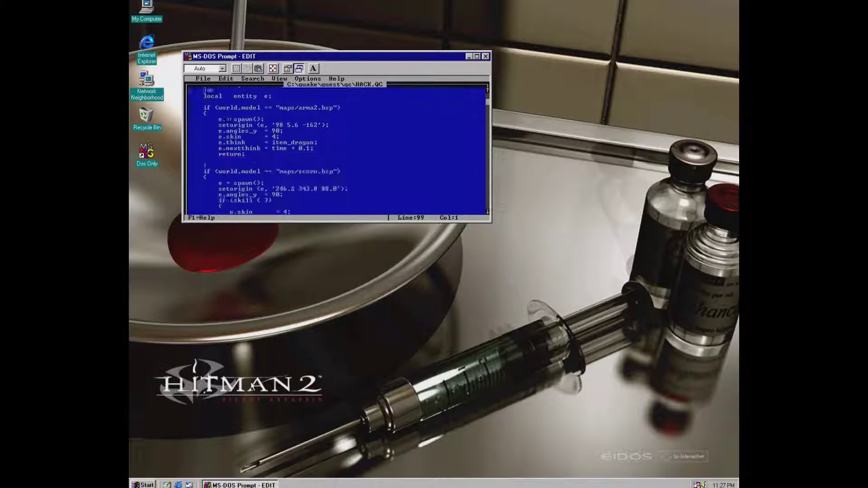
{"action": "key", "text": "Down"}
{"action": "key", "text": "Down"}
{"action": "key", "text": "Down"}
{"action": "key", "text": "Down"}
{"action": "key", "text": "Down"}
{"action": "key", "text": "Down"}
{"action": "key", "text": "Down"}
{"action": "key", "text": "Down"}
{"action": "key", "text": "Down"}
{"action": "key", "text": "Down"}
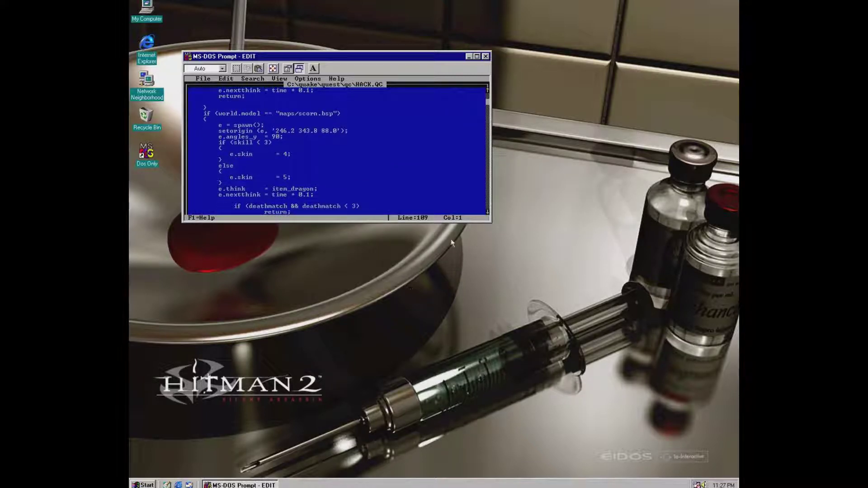
{"action": "left_click_drag", "start_coordinate": [491, 223], "coordinate": [614, 322]}
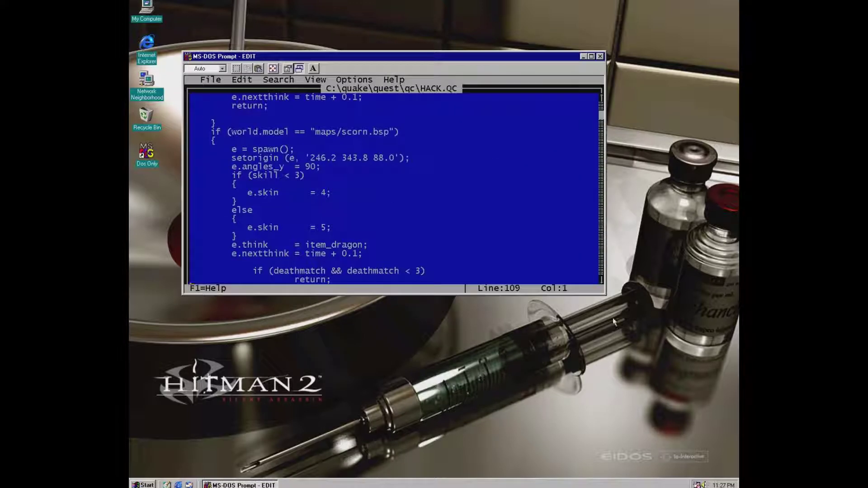
{"action": "key", "text": "Down"}
{"action": "key", "text": "Down"}
{"action": "key", "text": "Down"}
{"action": "key", "text": "Down"}
{"action": "key", "text": "Down"}
{"action": "key", "text": "Down"}
{"action": "key", "text": "Down"}
{"action": "key", "text": "Down"}
{"action": "key", "text": "Down"}
{"action": "key", "text": "Down"}
{"action": "key", "text": "Down"}
{"action": "key", "text": "Down"}
{"action": "key", "text": "Down"}
{"action": "key", "text": "Down"}
{"action": "key", "text": "Down"}
{"action": "key", "text": "Down"}
{"action": "key", "text": "Down"}
{"action": "key", "text": "Down"}
{"action": "key", "text": "Down"}
{"action": "key", "text": "Down"}
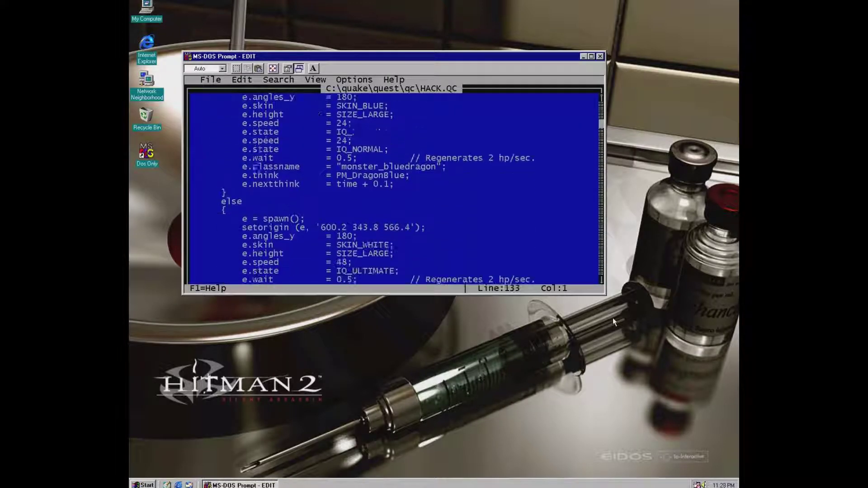
{"action": "key", "text": "Down"}
{"action": "key", "text": "Down"}
{"action": "key", "text": "Down"}
{"action": "key", "text": "Down"}
{"action": "key", "text": "Down"}
{"action": "key", "text": "Down"}
{"action": "key", "text": "Down"}
{"action": "key", "text": "Down"}
{"action": "key", "text": "Down"}
{"action": "key", "text": "Down"}
{"action": "key", "text": "Down"}
{"action": "key", "text": "Down"}
{"action": "key", "text": "Down"}
{"action": "key", "text": "Down"}
{"action": "key", "text": "Down"}
{"action": "key", "text": "Down"}
{"action": "key", "text": "Down"}
{"action": "key", "text": "Down"}
{"action": "key", "text": "Down"}
{"action": "key", "text": "Down"}
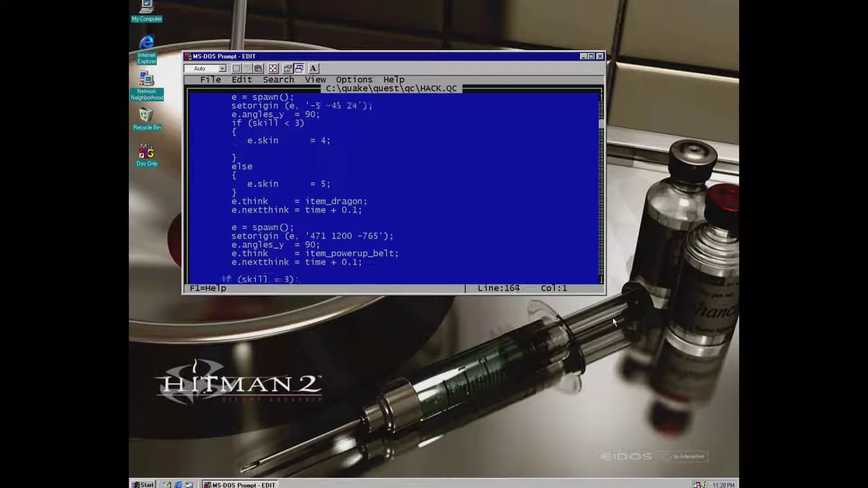
{"action": "key", "text": "Down"}
{"action": "key", "text": "Down"}
{"action": "key", "text": "Down"}
{"action": "key", "text": "Down"}
{"action": "key", "text": "Down"}
{"action": "key", "text": "Down"}
{"action": "key", "text": "Down"}
{"action": "key", "text": "Down"}
{"action": "key", "text": "Down"}
{"action": "key", "text": "Down"}
{"action": "key", "text": "Down"}
{"action": "key", "text": "Down"}
{"action": "key", "text": "Down"}
{"action": "key", "text": "Down"}
{"action": "key", "text": "Down"}
{"action": "key", "text": "Down"}
{"action": "key", "text": "Down"}
{"action": "key", "text": "Down"}
{"action": "key", "text": "Down"}
{"action": "key", "text": "Down"}
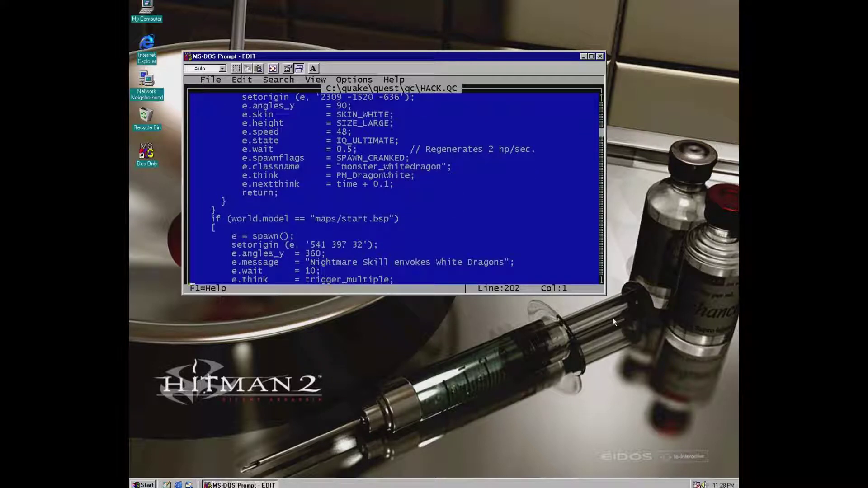
{"action": "key", "text": "alt+f"}
Step: Exit the editor and return to the root of drive C with cd\
{"action": "key", "text": "x"}
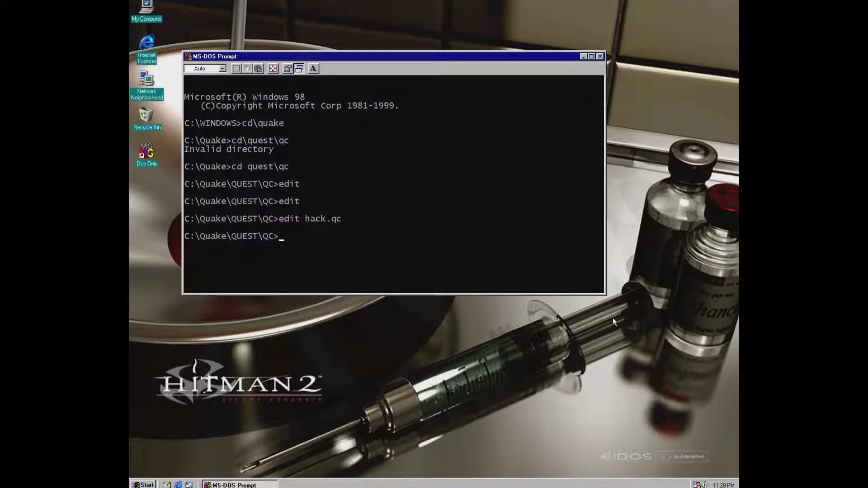
{"action": "type", "text": "cd\\"}
{"action": "key", "text": "Return"}
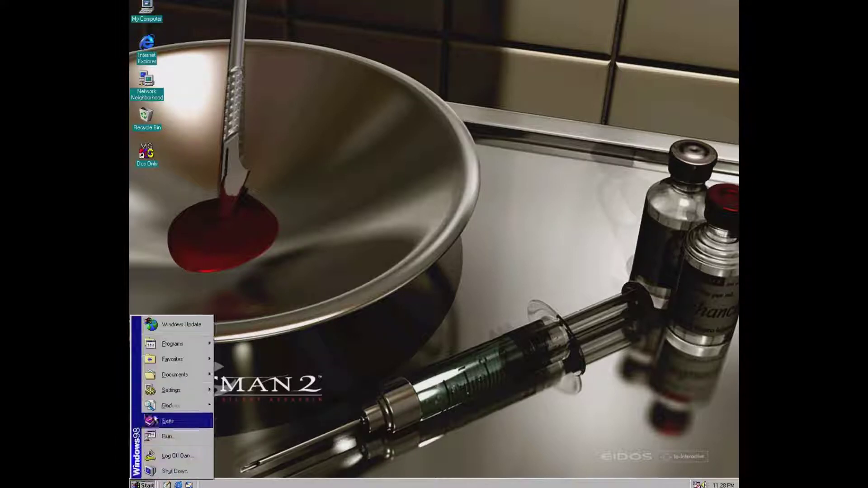
Step: Launch Windows Update from the Start menu
{"action": "mouse_move", "coordinate": [156, 345]}
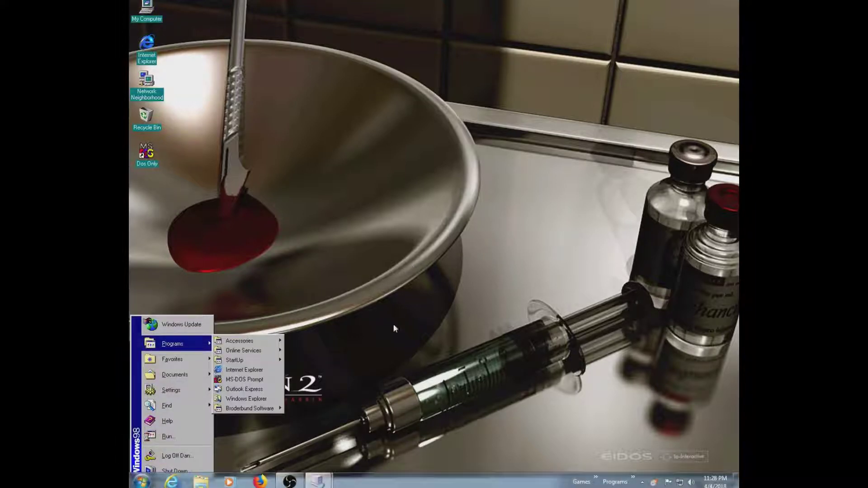
{"action": "left_click", "coordinate": [176, 325]}
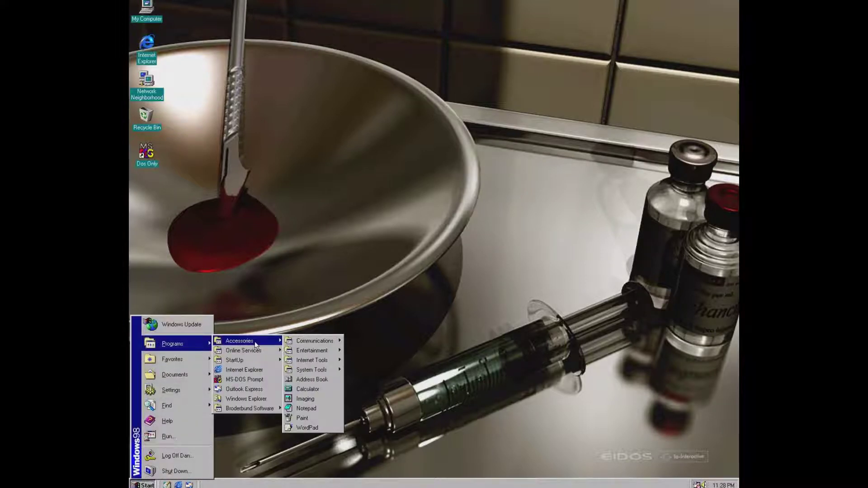
{"action": "mouse_move", "coordinate": [311, 348]}
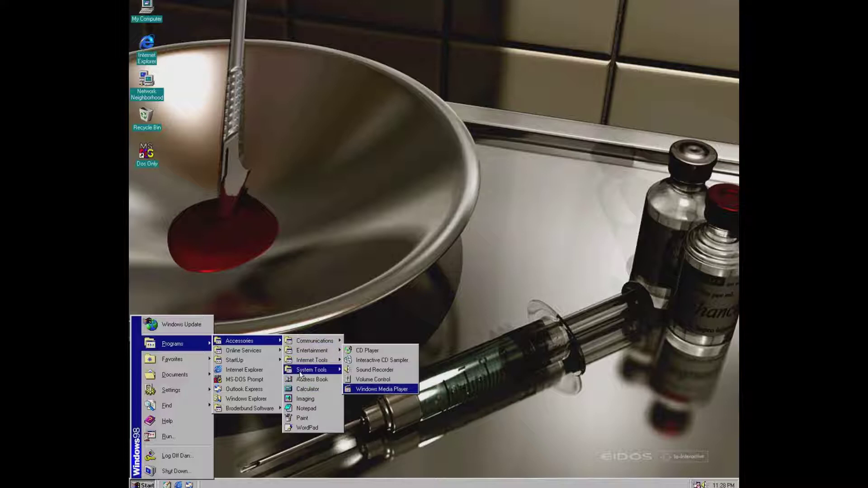
{"action": "mouse_move", "coordinate": [300, 372]}
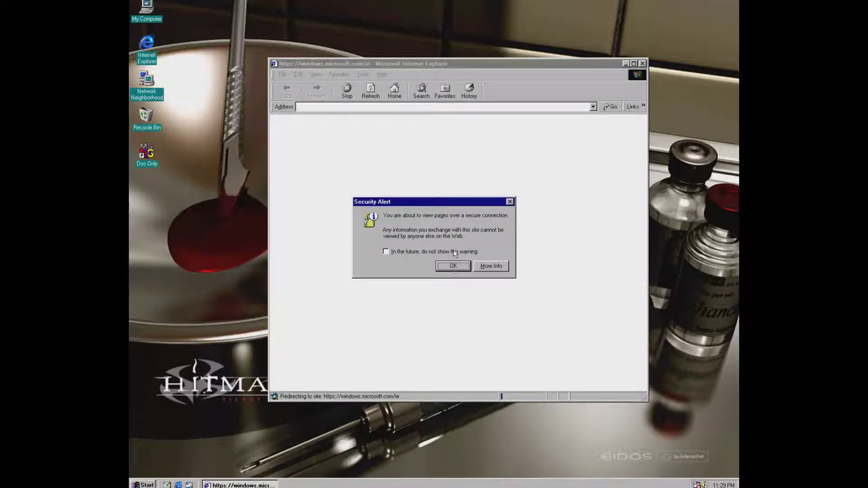
{"action": "left_click", "coordinate": [453, 266]}
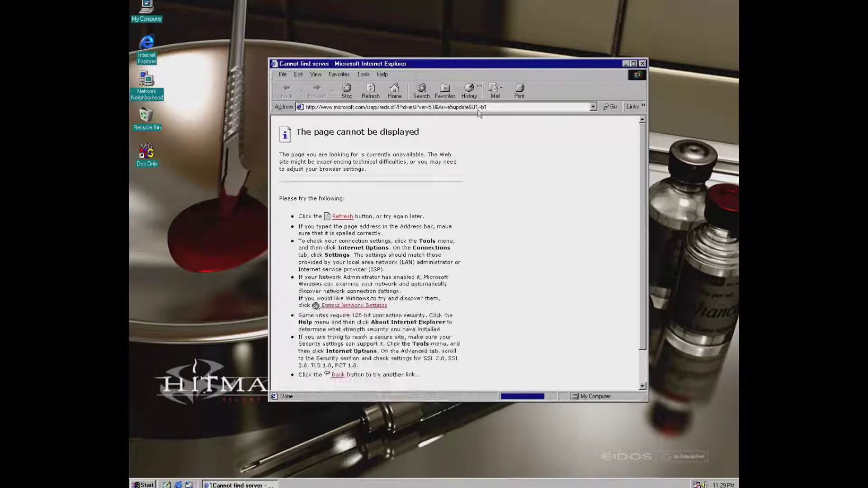
{"action": "left_click", "coordinate": [479, 109]}
{"action": "type", "text": "www.l"}
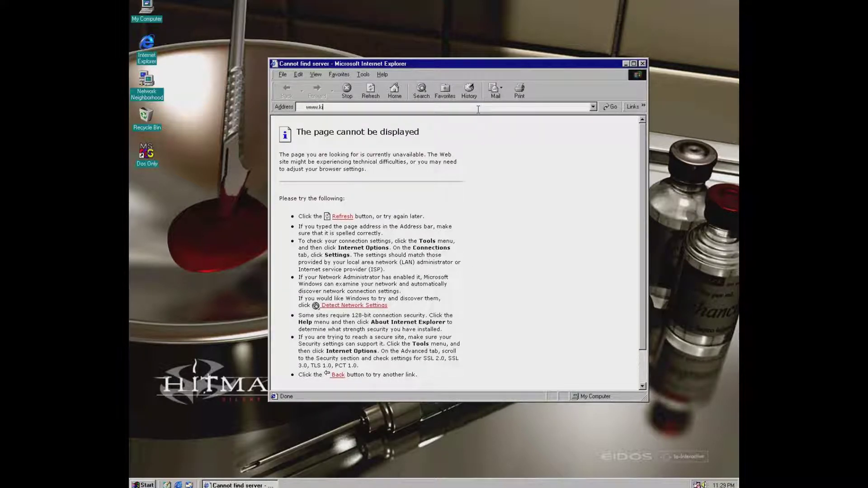
{"action": "type", "text": "ikipedia.org"}
{"action": "key", "text": "Return"}
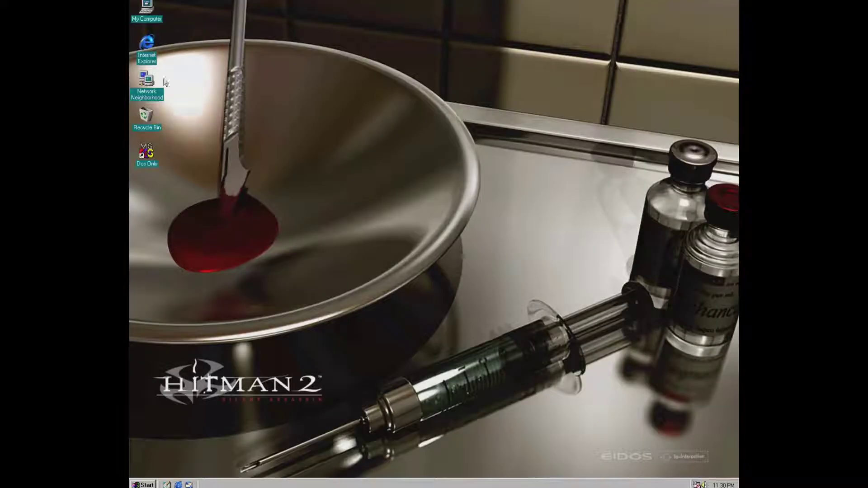
Step: Cancel the Shut Down dialog, then eject the Cs_world (D:) disc via its right-click menu
{"action": "key", "text": "alt+F4"}
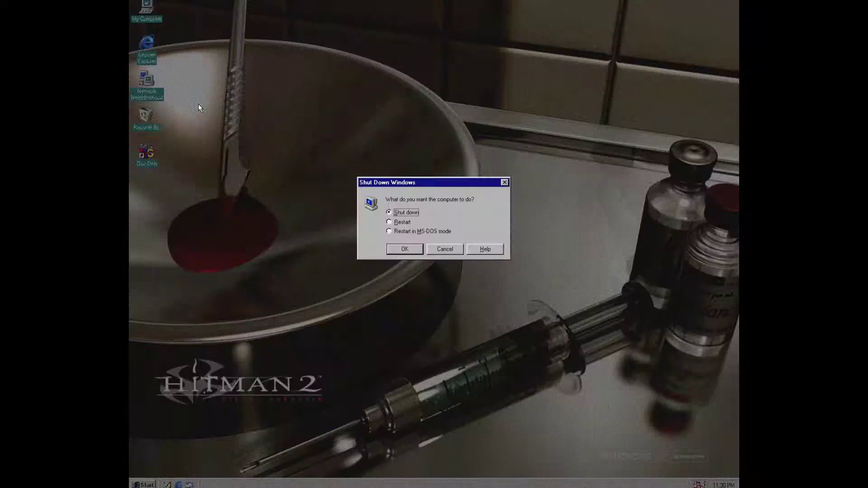
{"action": "left_click", "coordinate": [444, 249]}
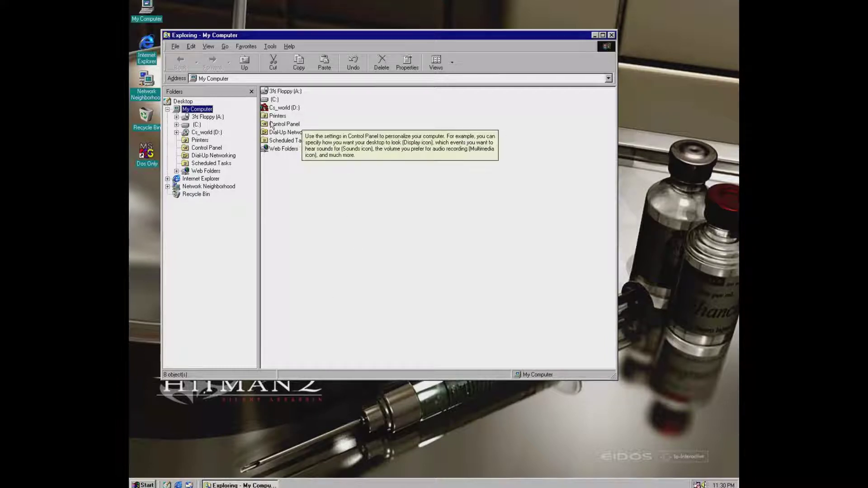
{"action": "left_click", "coordinate": [279, 108]}
{"action": "right_click", "coordinate": [279, 108]}
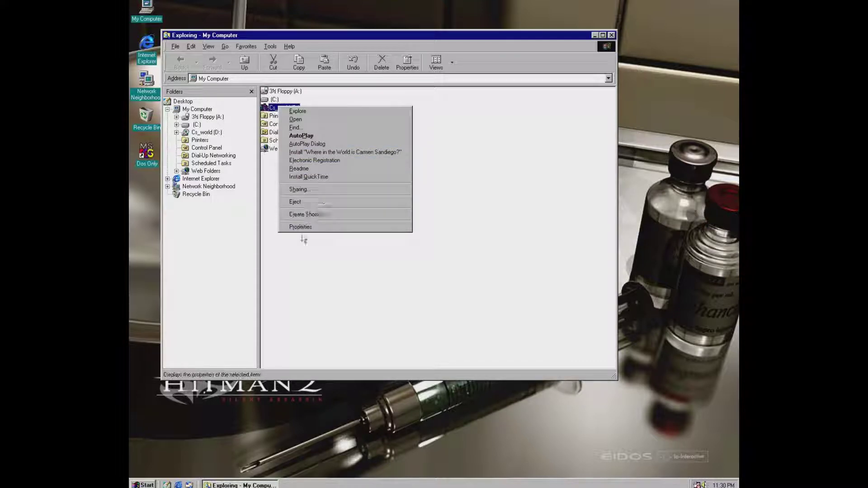
{"action": "left_click", "coordinate": [304, 202]}
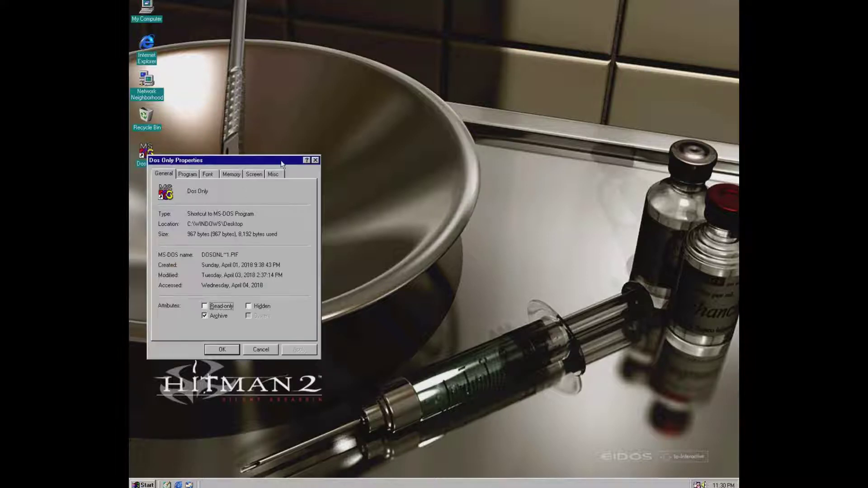
{"action": "left_click_drag", "start_coordinate": [267, 163], "coordinate": [315, 162]}
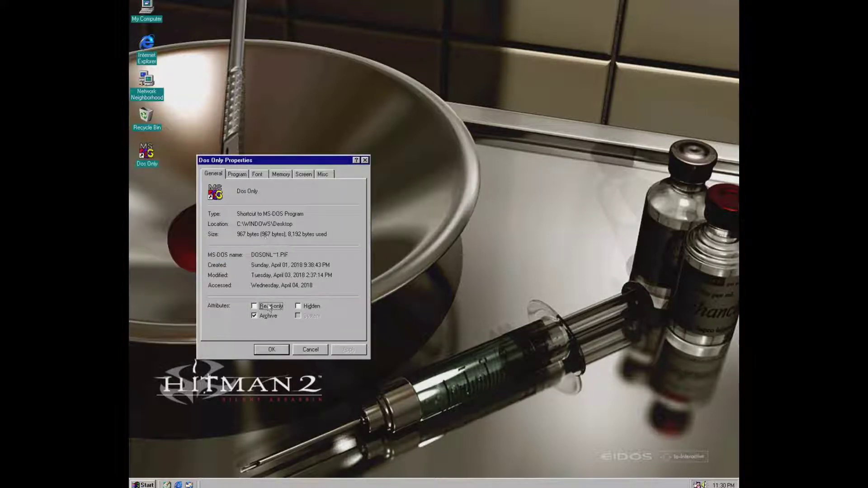
{"action": "left_click", "coordinate": [236, 174]}
{"action": "left_click", "coordinate": [288, 325]}
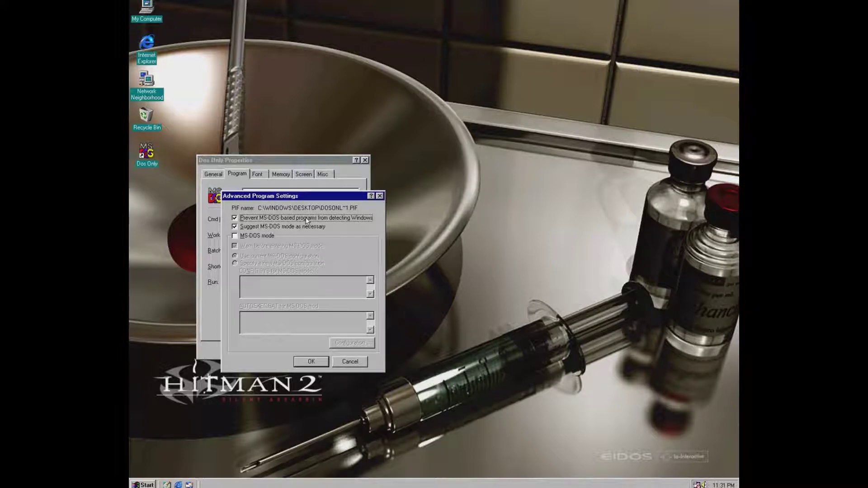
{"action": "left_click", "coordinate": [381, 196]}
{"action": "left_click", "coordinate": [265, 351]}
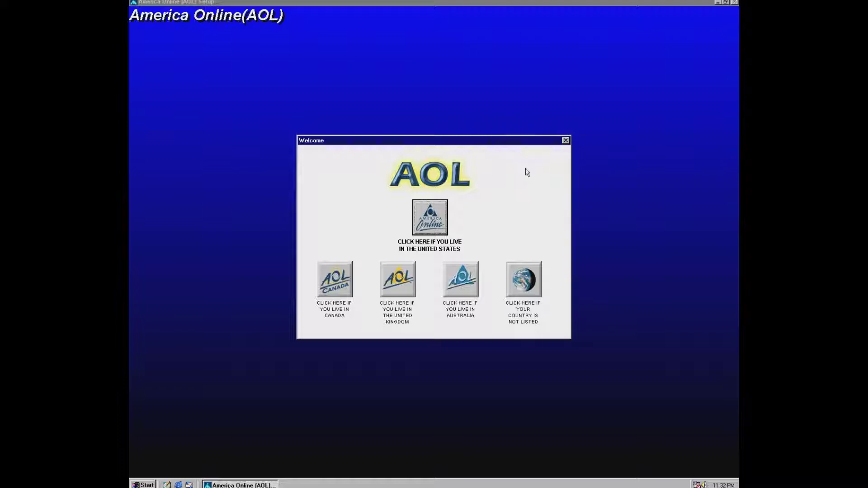
{"action": "left_click", "coordinate": [565, 140]}
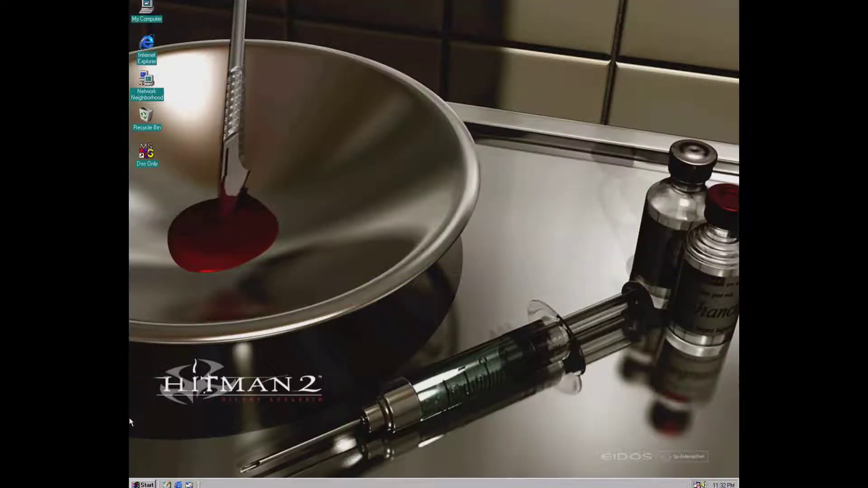
{"action": "left_click", "coordinate": [137, 484]}
{"action": "mouse_move", "coordinate": [208, 348]}
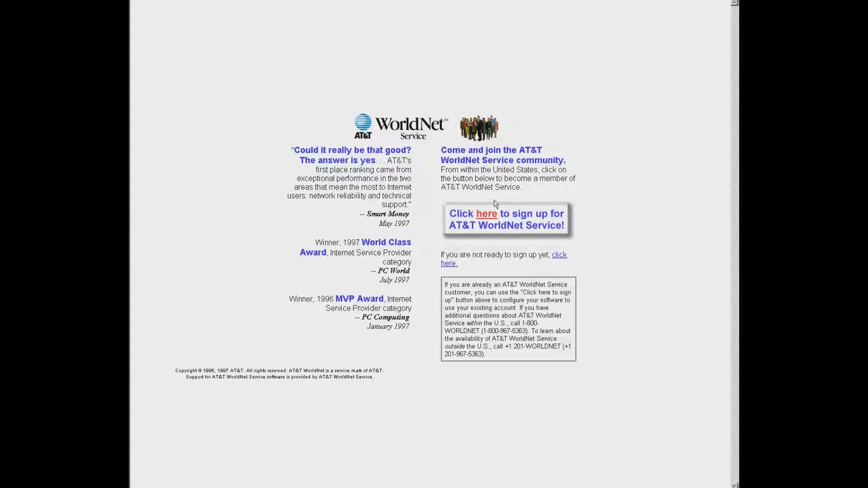
{"action": "key", "text": "ctrl+Escape"}
{"action": "key", "text": "Escape"}
{"action": "key", "text": "alt+F4"}
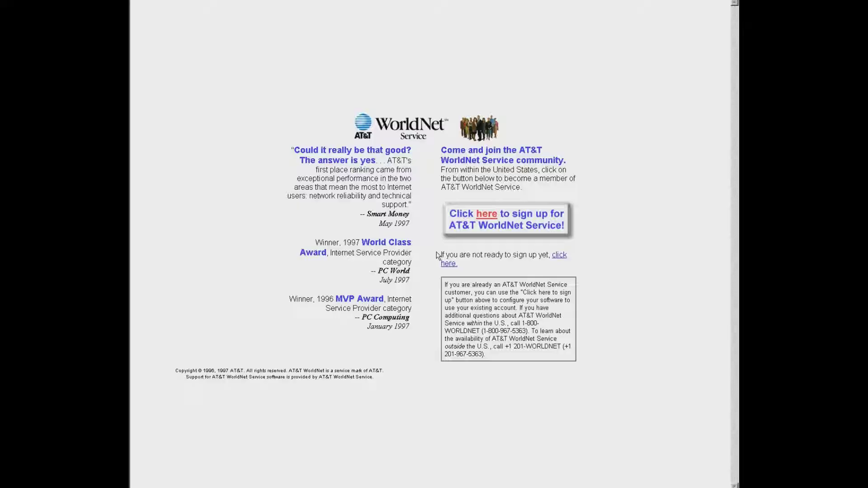
{"action": "left_click", "coordinate": [436, 252]}
{"action": "key", "text": "alt+F4"}
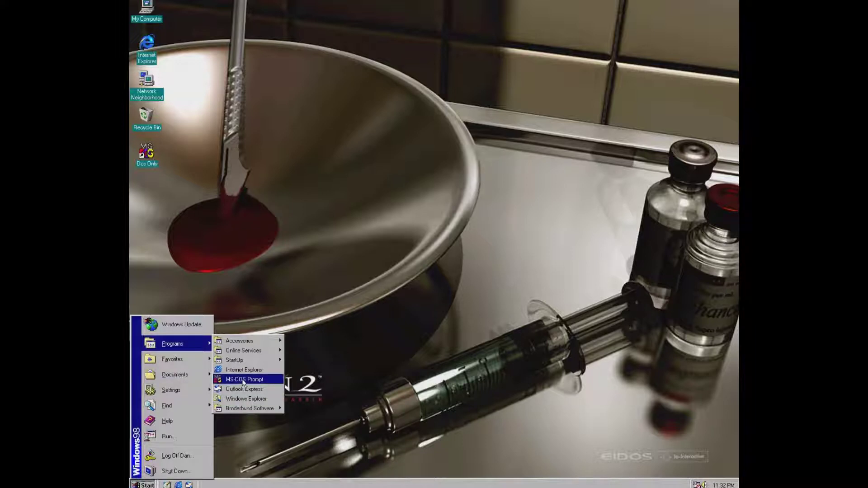
Step: Browse the Programs and Accessories submenus, then dismiss them by clicking the desktop
{"action": "mouse_move", "coordinate": [259, 362]}
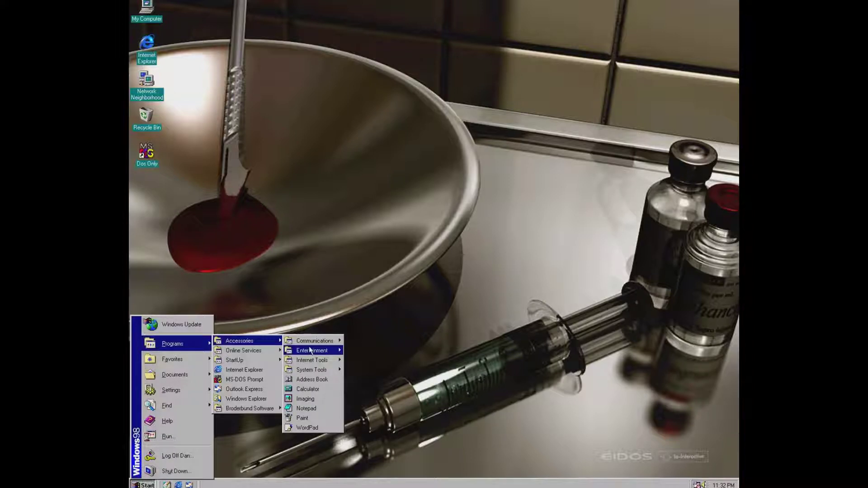
{"action": "mouse_move", "coordinate": [310, 360]}
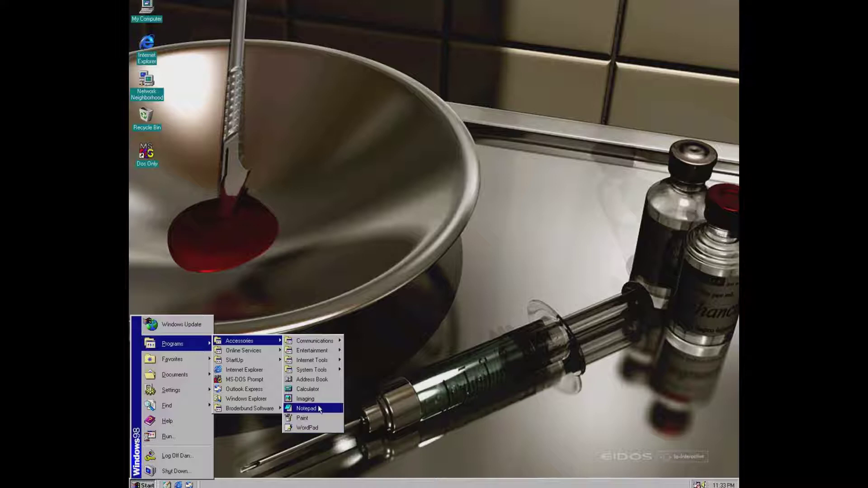
{"action": "left_click", "coordinate": [334, 308]}
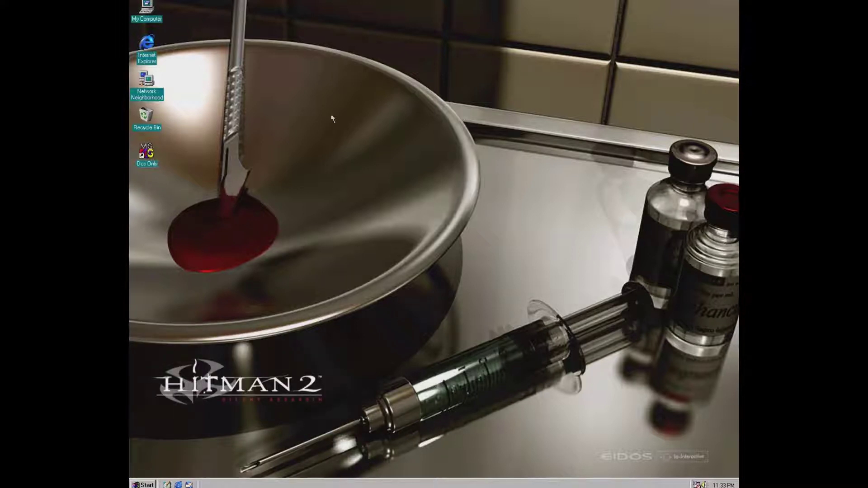
Step: Open My Computer and then Control Panel, checking the D: drive and QuickTime 32 details
{"action": "double_click", "coordinate": [149, 21]}
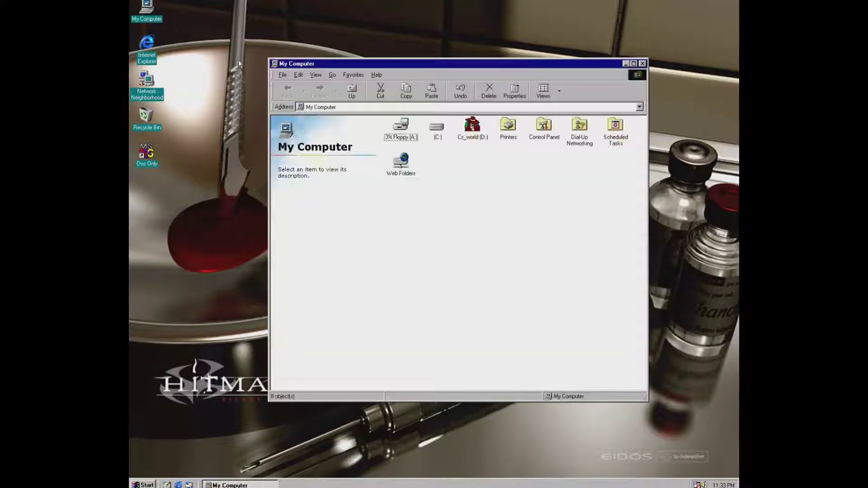
{"action": "left_click", "coordinate": [473, 135]}
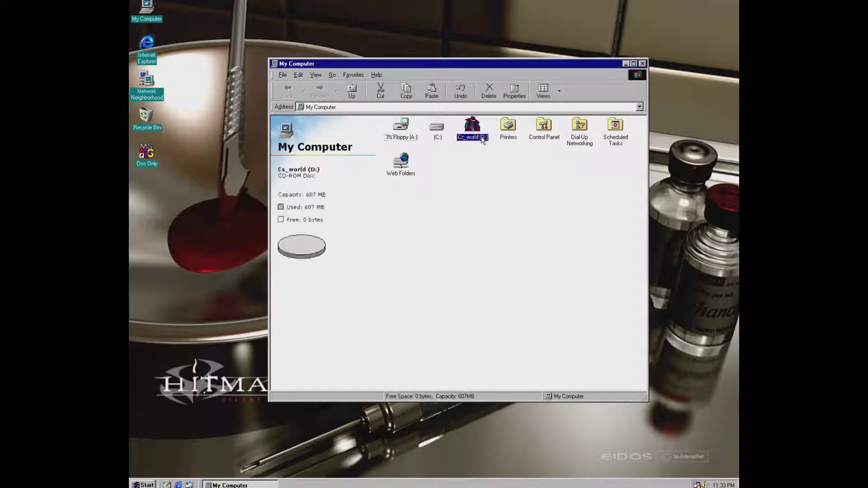
{"action": "double_click", "coordinate": [544, 127]}
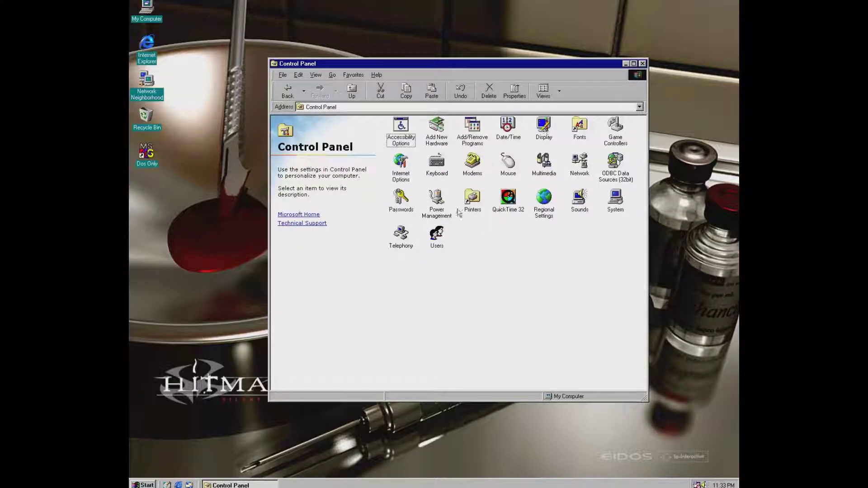
{"action": "left_click", "coordinate": [501, 209]}
{"action": "left_click", "coordinate": [543, 266]}
Step: Open Sounds properties and scroll through the sound event list
{"action": "double_click", "coordinate": [587, 207]}
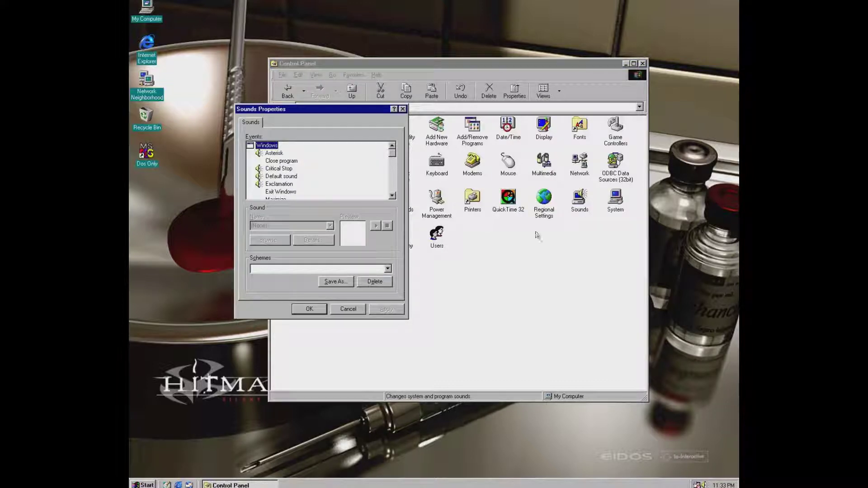
{"action": "left_click", "coordinate": [392, 197]}
{"action": "left_click", "coordinate": [392, 197]}
{"action": "left_click", "coordinate": [393, 197]}
{"action": "left_click", "coordinate": [392, 196]}
{"action": "left_click", "coordinate": [393, 197]}
{"action": "left_click", "coordinate": [392, 196]}
{"action": "left_click", "coordinate": [393, 196]}
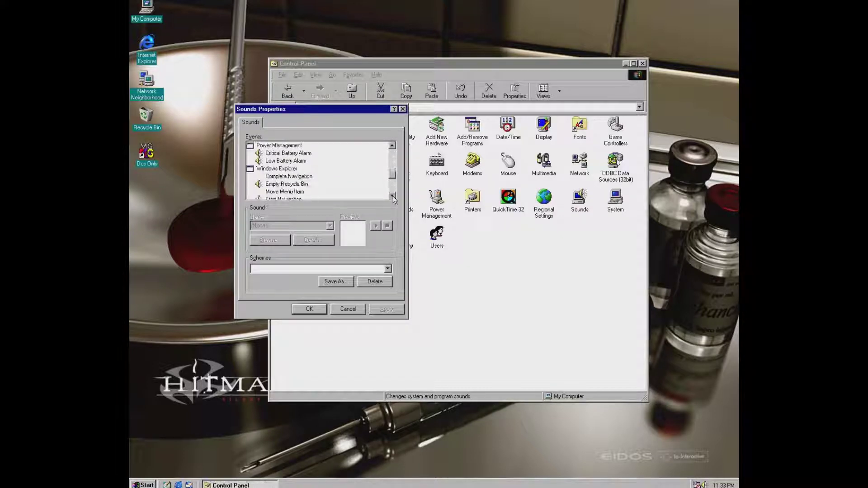
{"action": "left_click", "coordinate": [393, 146]}
{"action": "left_click", "coordinate": [392, 147]}
{"action": "left_click", "coordinate": [392, 146]}
{"action": "left_click", "coordinate": [392, 147]}
{"action": "left_click", "coordinate": [392, 147]}
Step: Select the Start Windows event and play The Microsoft Sound
{"action": "left_click", "coordinate": [278, 177]}
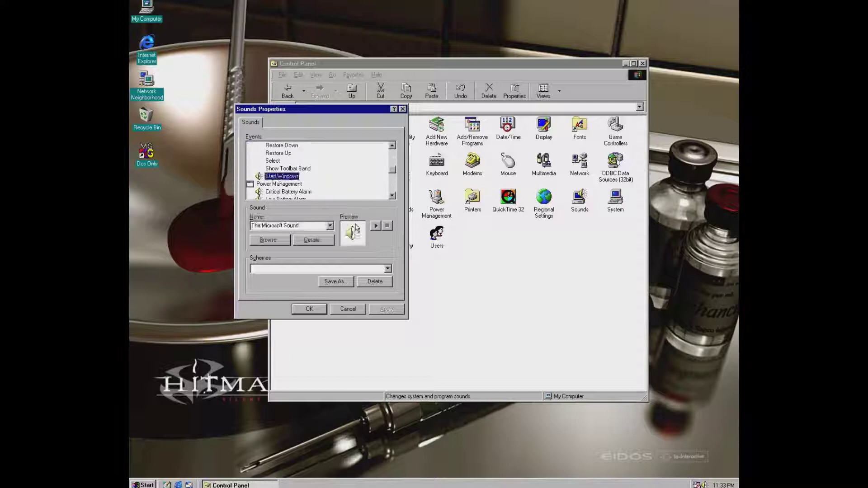
{"action": "left_click", "coordinate": [375, 226]}
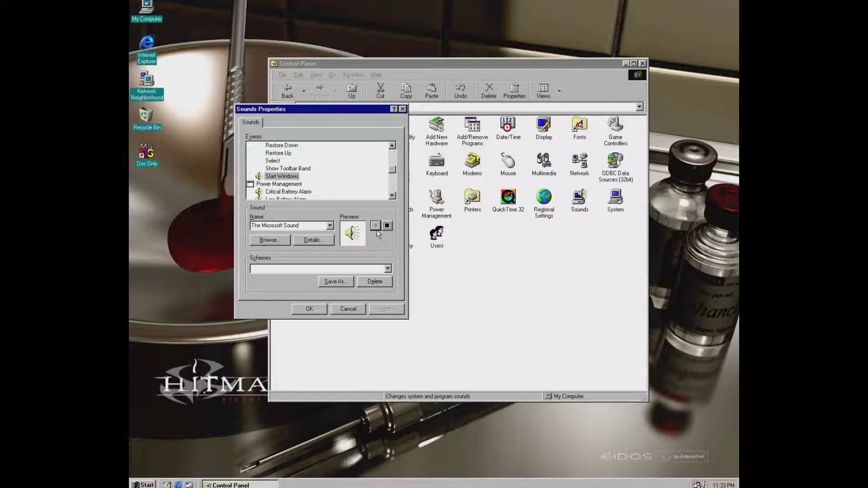
{"action": "left_click", "coordinate": [392, 145]}
{"action": "left_click", "coordinate": [392, 146]}
{"action": "left_click", "coordinate": [392, 145]}
{"action": "left_click", "coordinate": [392, 146]}
{"action": "left_click_drag", "start_coordinate": [392, 146], "coordinate": [392, 146]}
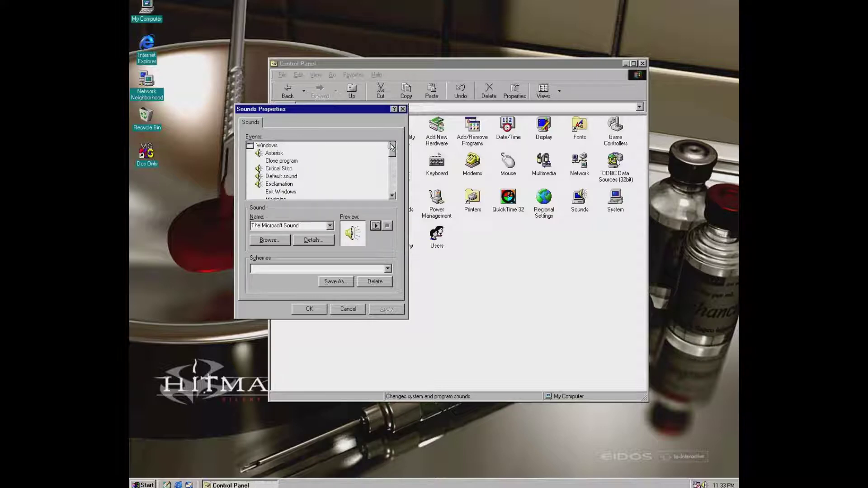
Step: Close Sounds, open and close Multimedia, inspect Add New Hardware, then close My Computer
{"action": "left_click", "coordinate": [403, 109]}
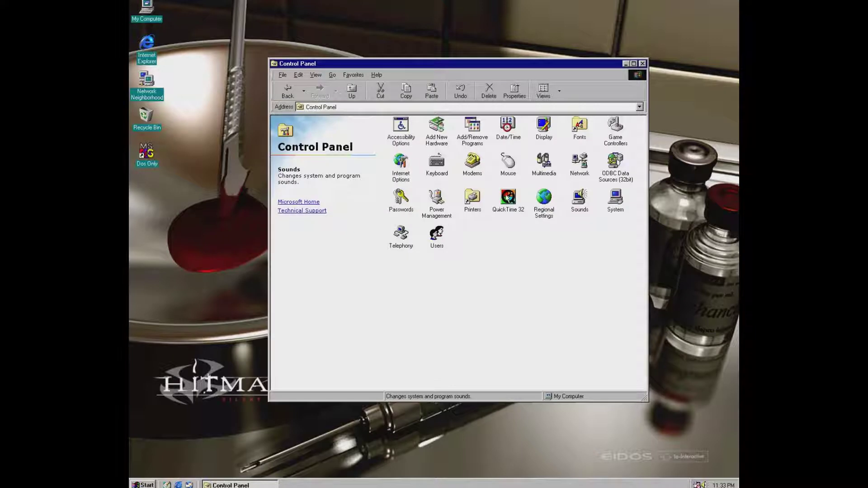
{"action": "double_click", "coordinate": [542, 174]}
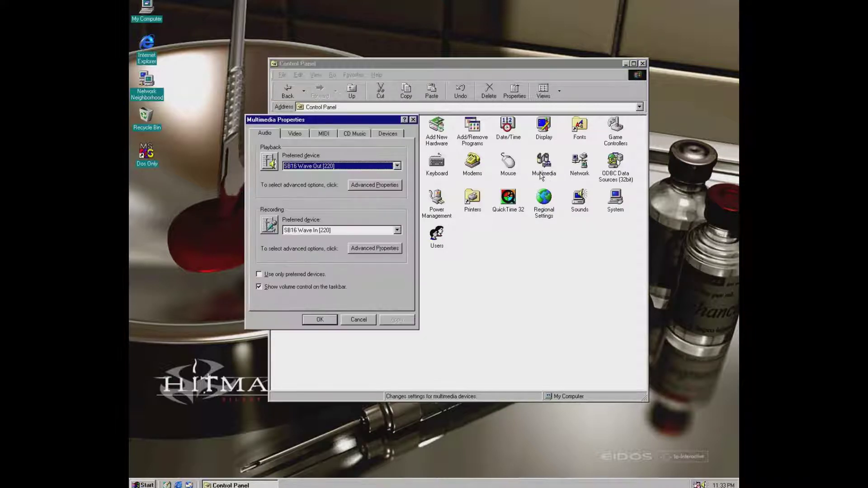
{"action": "left_click", "coordinate": [412, 120]}
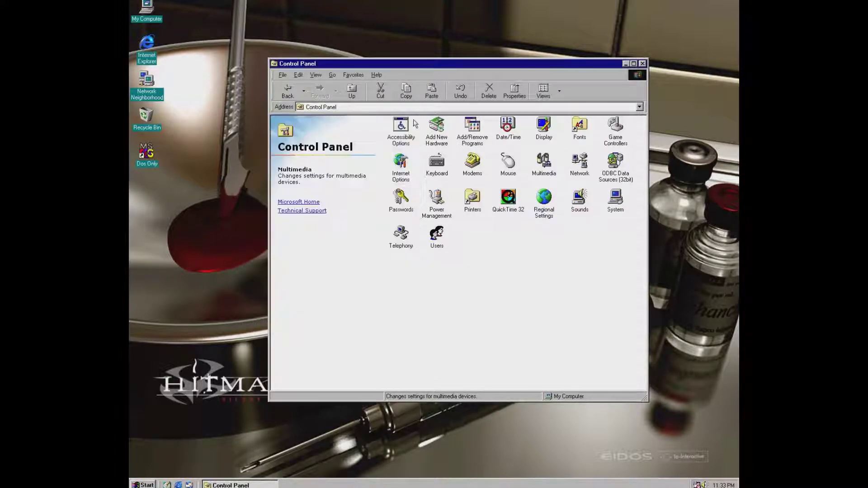
{"action": "left_click", "coordinate": [442, 127]}
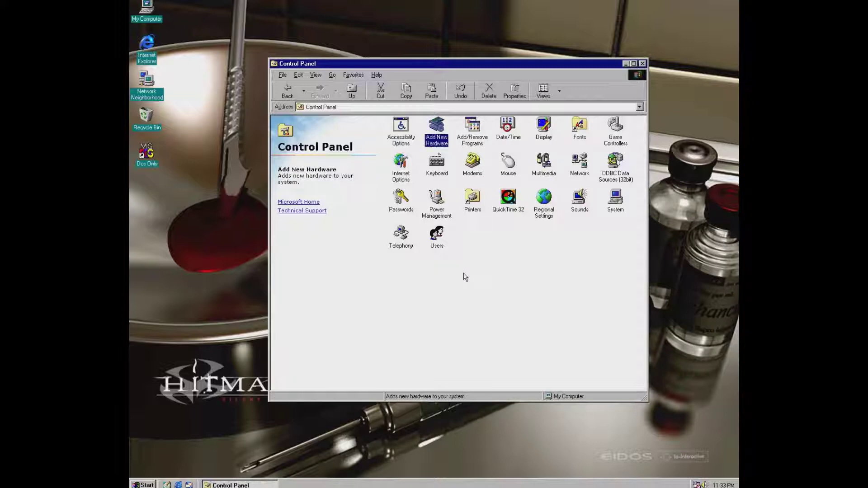
{"action": "left_click", "coordinate": [473, 275]}
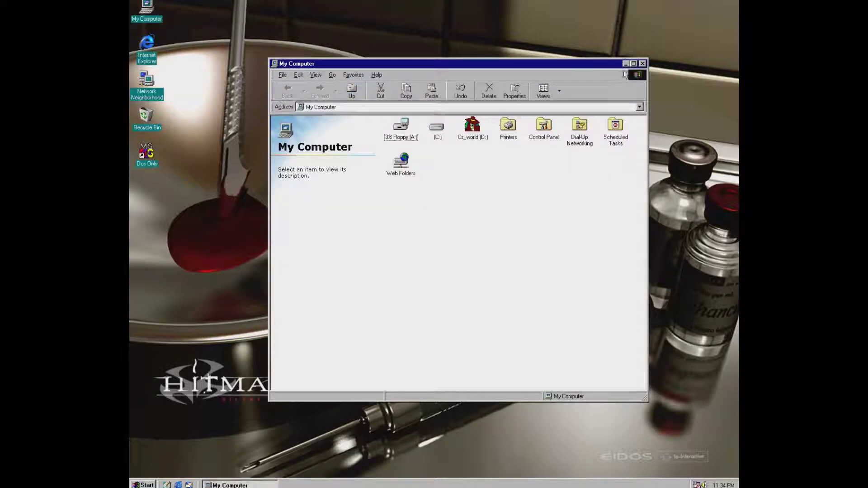
{"action": "left_click", "coordinate": [642, 64]}
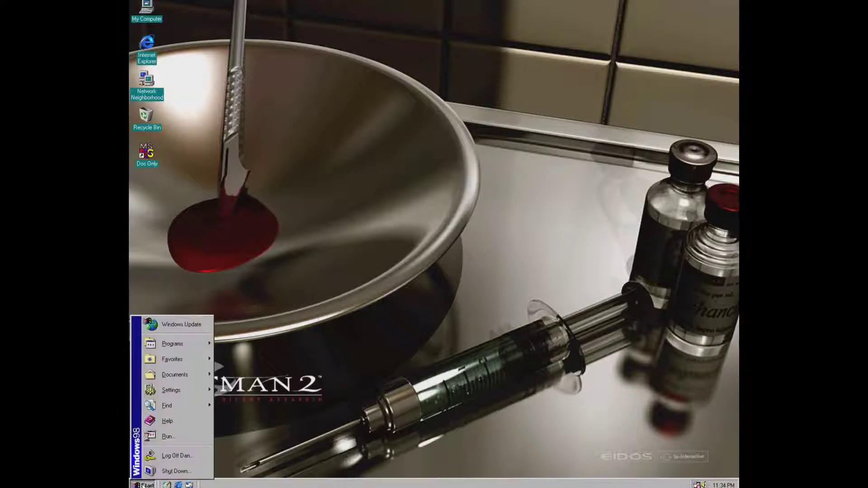
Step: Choose Shut Down from the Start menu, leaving Shut down as the selected option
{"action": "key", "text": "u"}
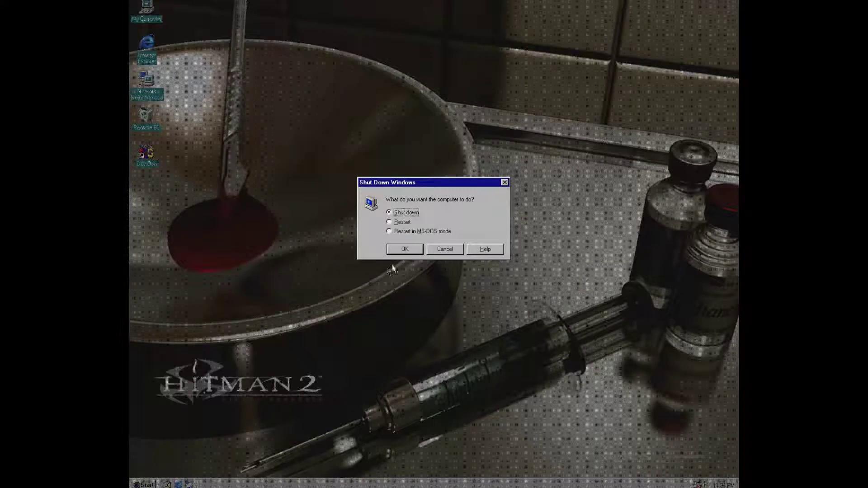